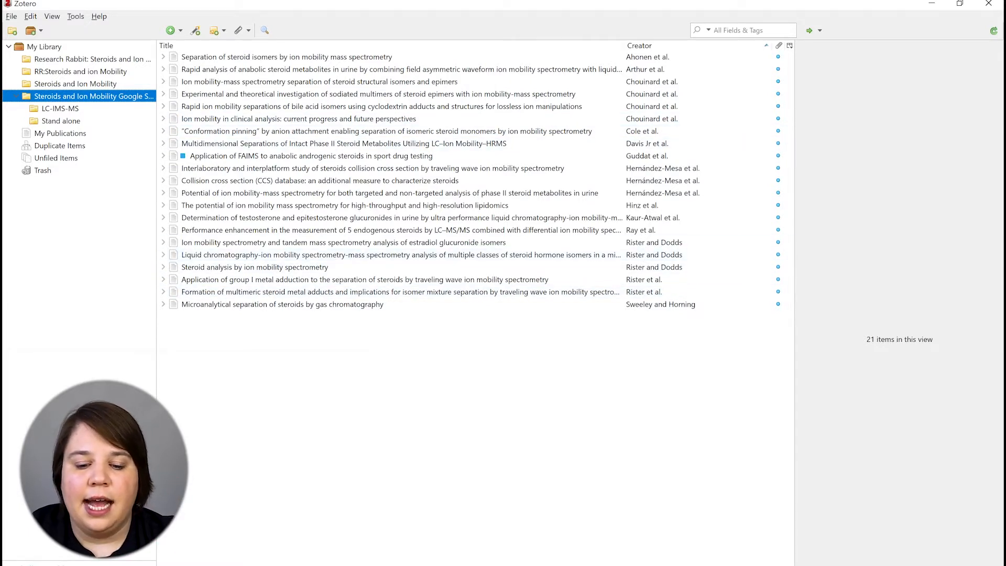
# Switch to the Word document and place the cursor before the full stop of "Steroids have been analyzed by ion mobility.".
pyautogui.moveTo(441, 565)
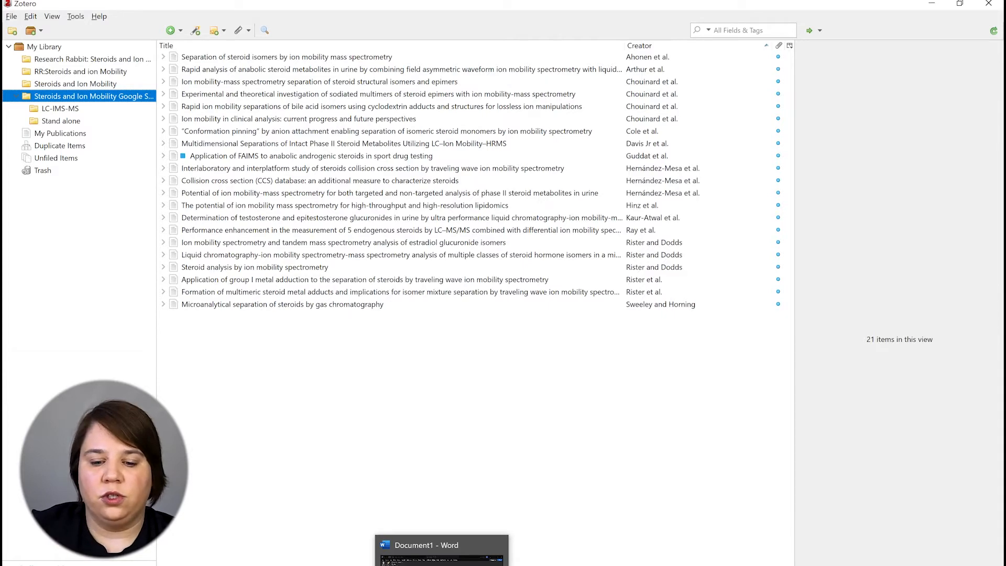
pyautogui.moveTo(532, 565)
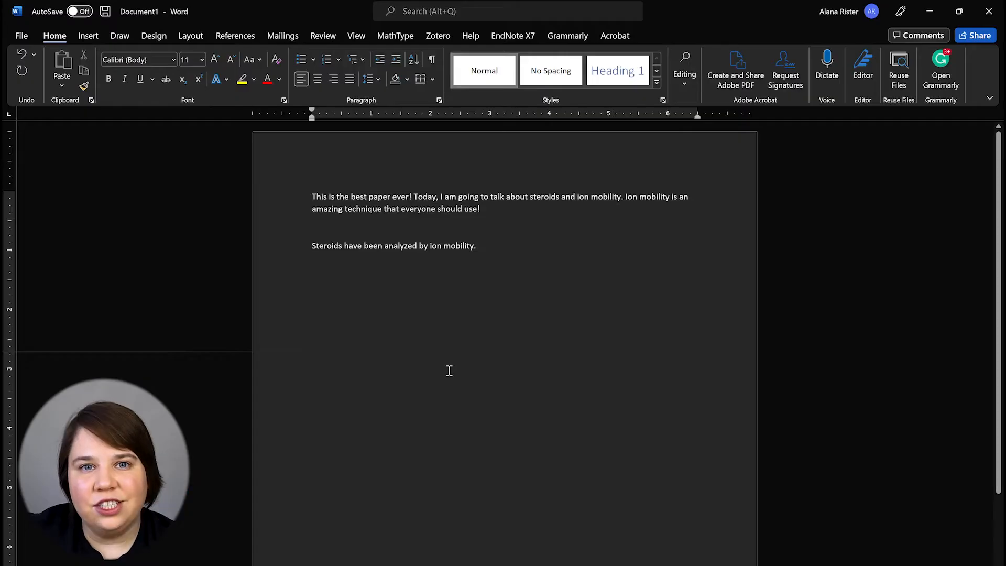
pyautogui.moveTo(321, 199); pyautogui.dragTo(475, 255)
pyautogui.click(475, 252)
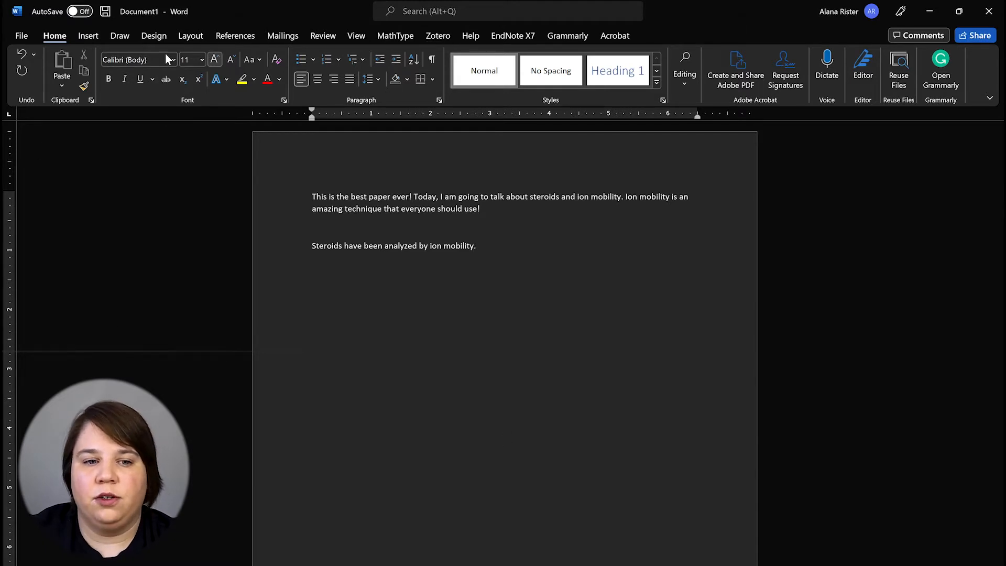
# Start a Zotero citation at the cursor, search for "Steroids" and add "Steroid analysis by ion mobility spectrometry" (2020).
pyautogui.click(437, 37)
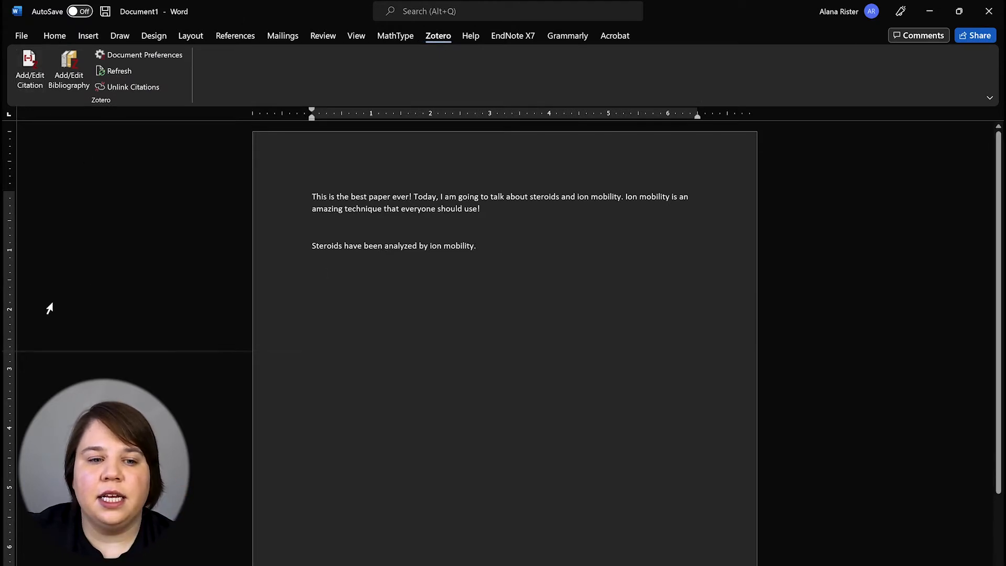
pyautogui.click(27, 87)
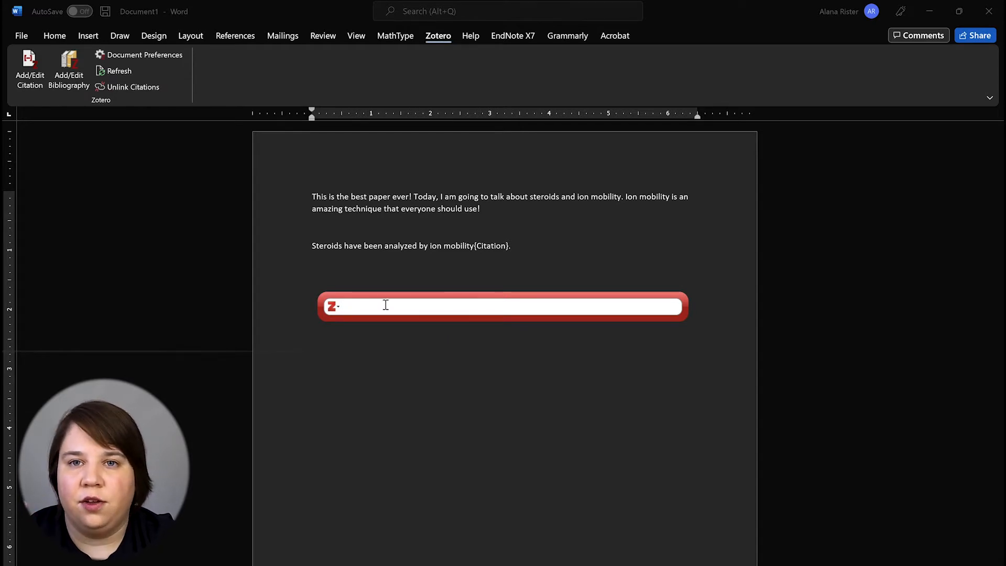
pyautogui.write('Steroids')
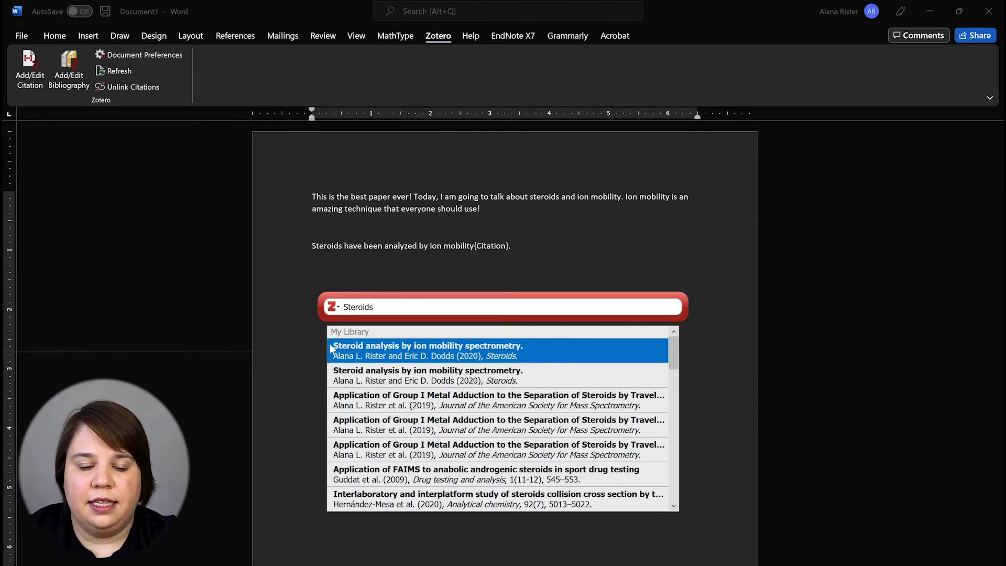
pyautogui.click(424, 361)
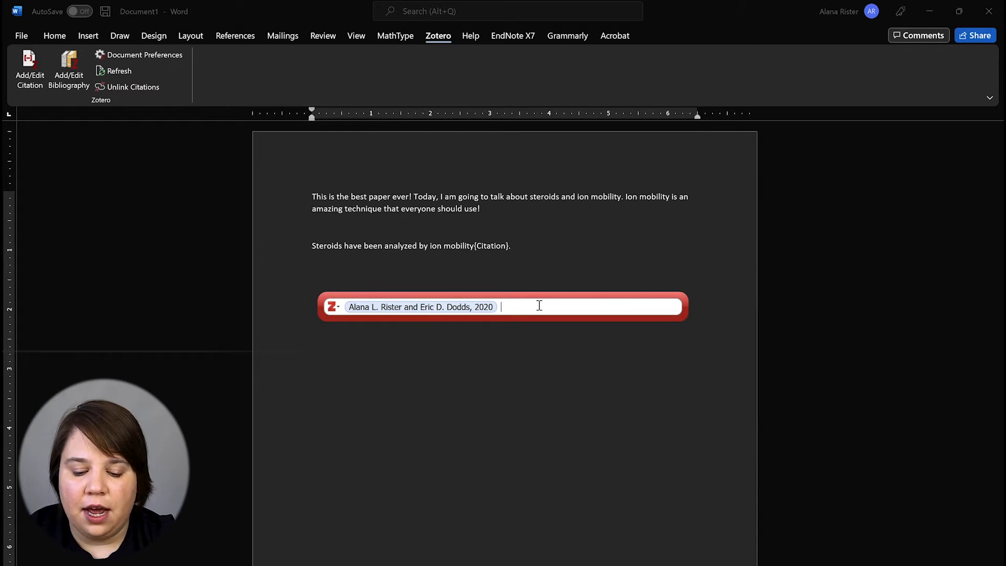
# Search by the author's surname, add the 2019 article on ion mobility and tandem mass spectrometry of estradiol glucuronide isomers, and insert the combined citation.
pyautogui.write('Rister')
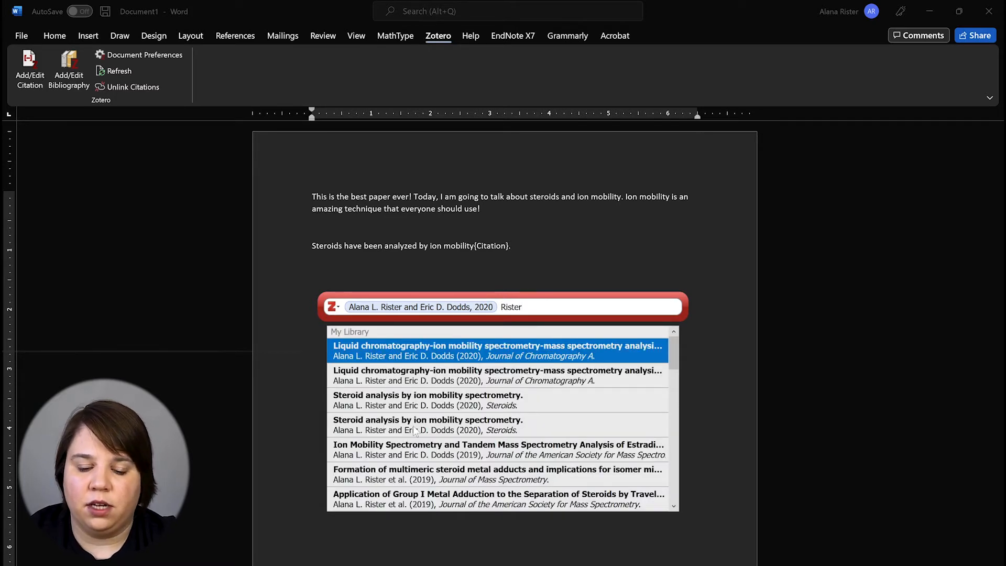
pyautogui.click(405, 454)
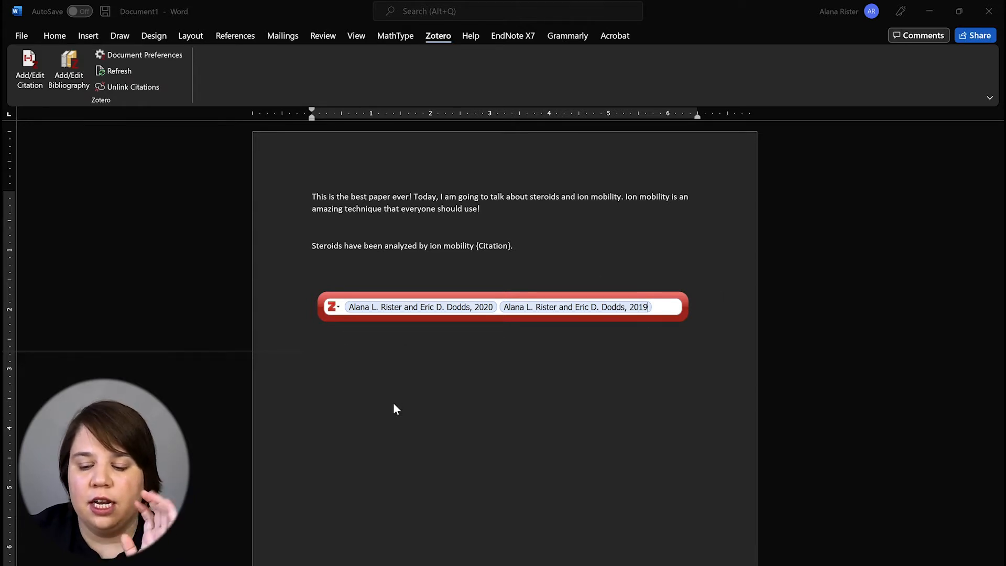
pyautogui.press('Return')
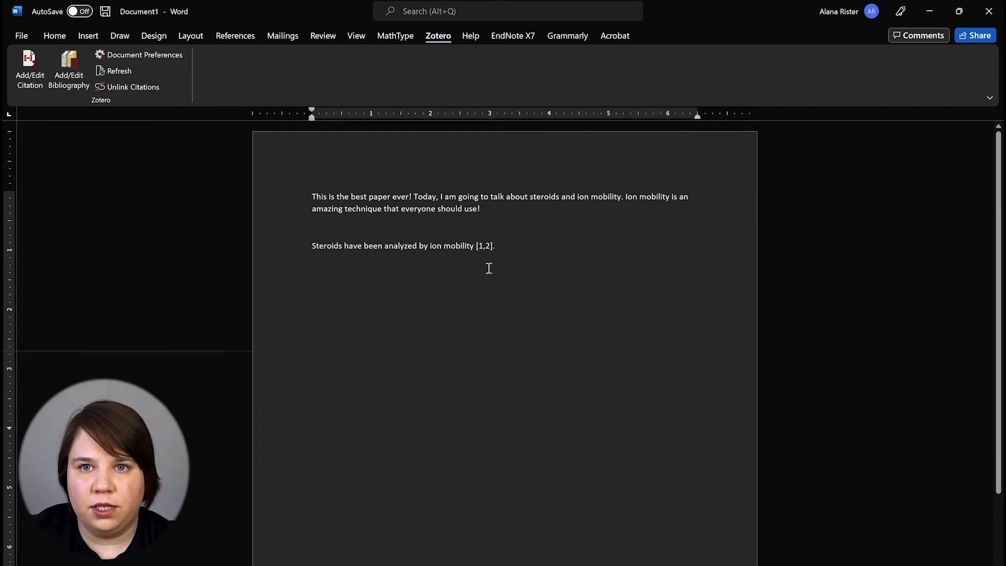
# Change the document's Zotero citation style to American Chemical Society.
pyautogui.click(135, 54)
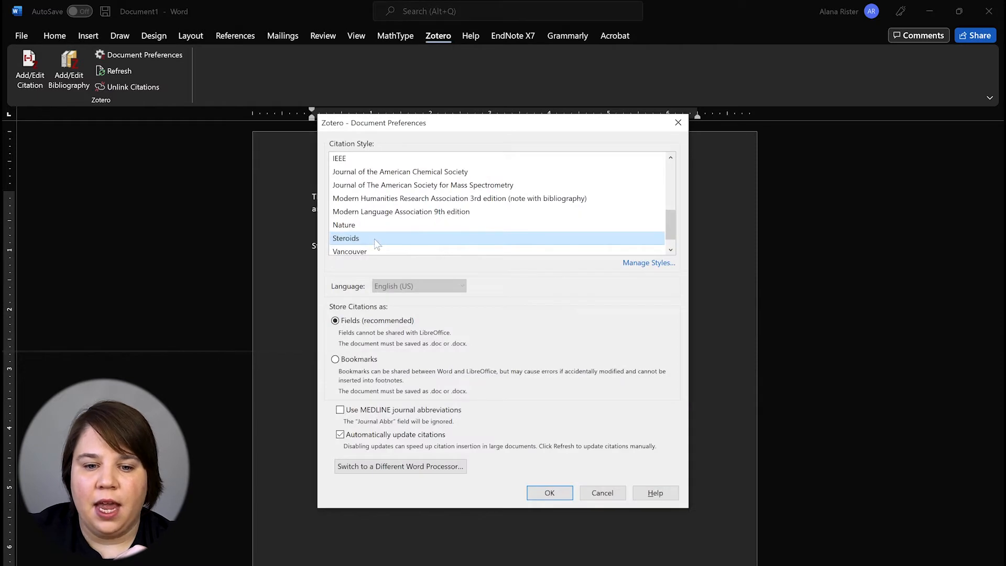
pyautogui.scroll(5, 374, 219)
pyautogui.scroll(-6, 372, 215)
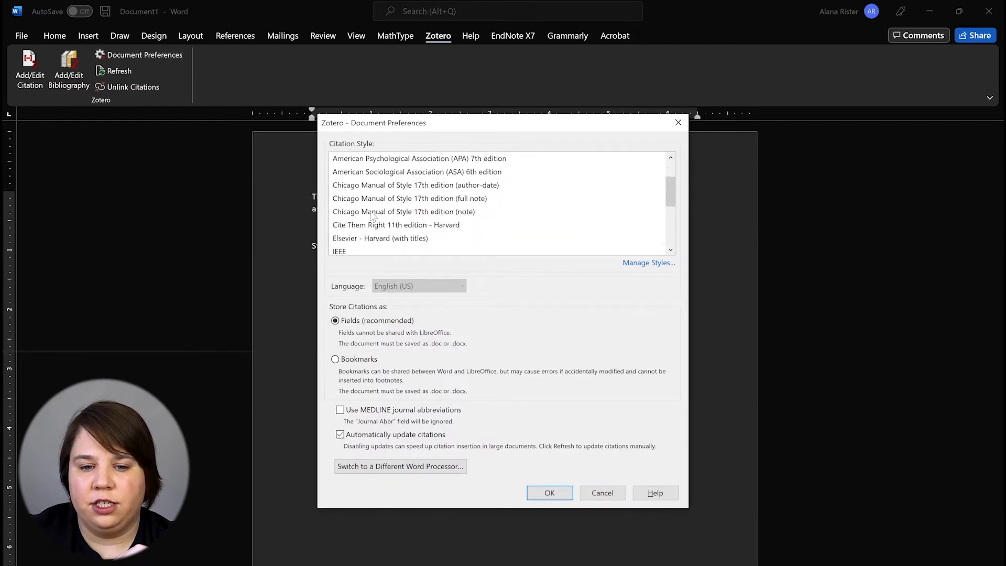
pyautogui.scroll(8, 349, 229)
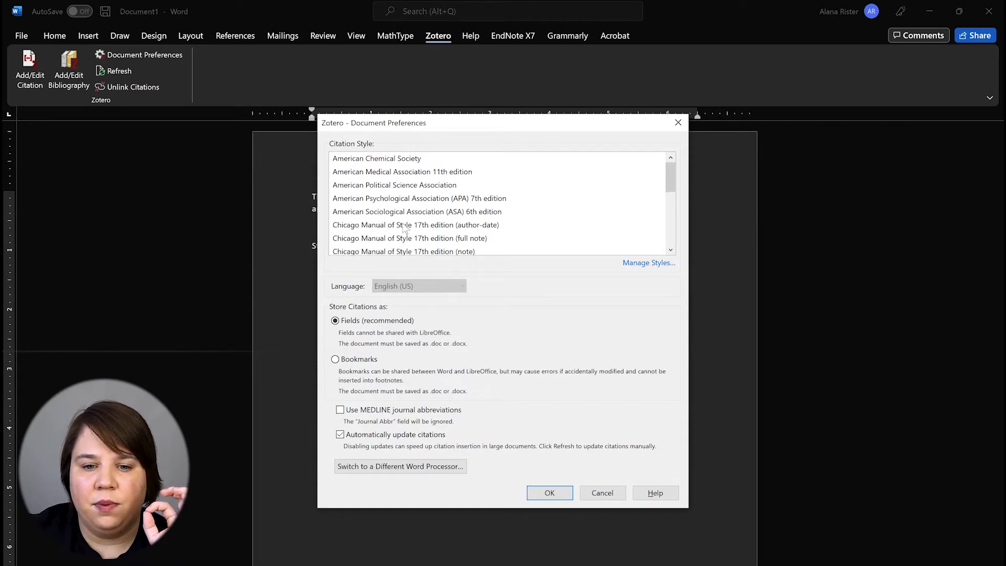
pyautogui.click(376, 161)
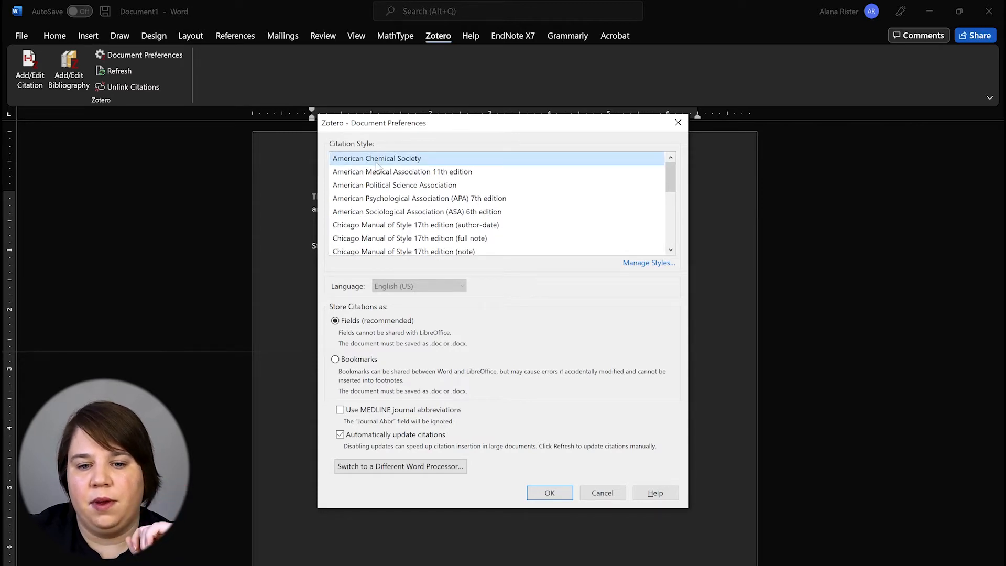
pyautogui.click(543, 497)
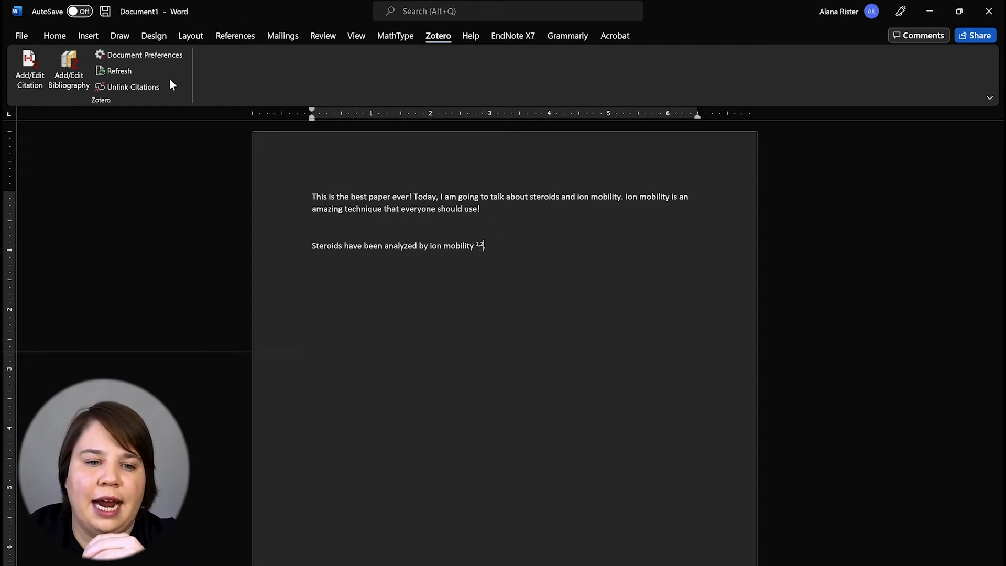
# Switch the document's citation style back to Steroids.
pyautogui.click(160, 55)
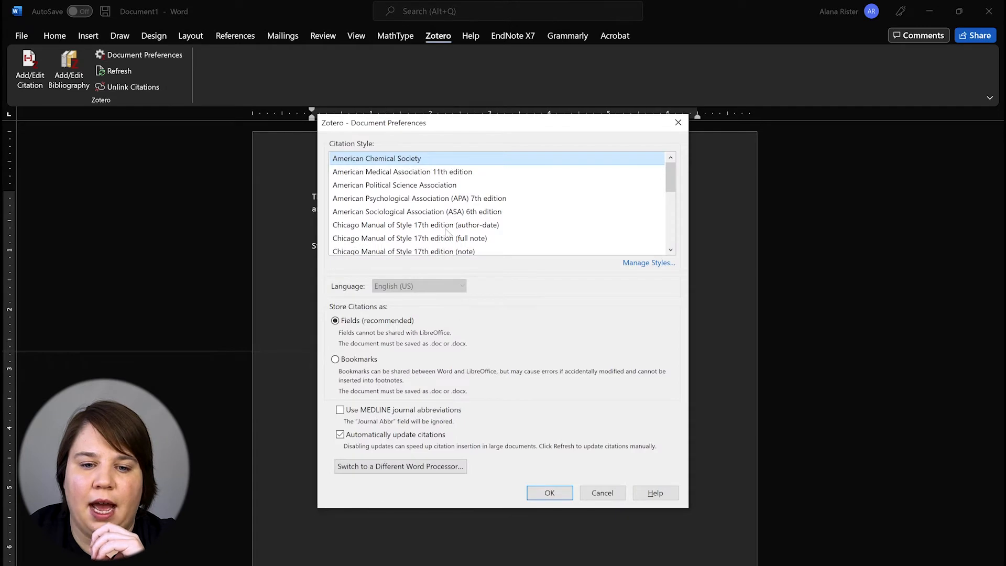
pyautogui.scroll(-5, 448, 233)
pyautogui.click(355, 226)
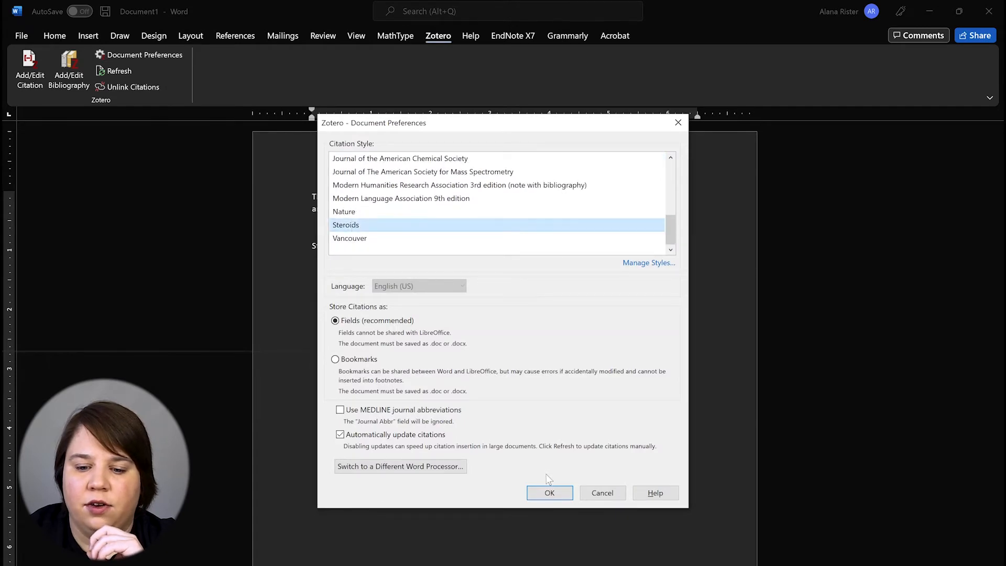
pyautogui.click(549, 493)
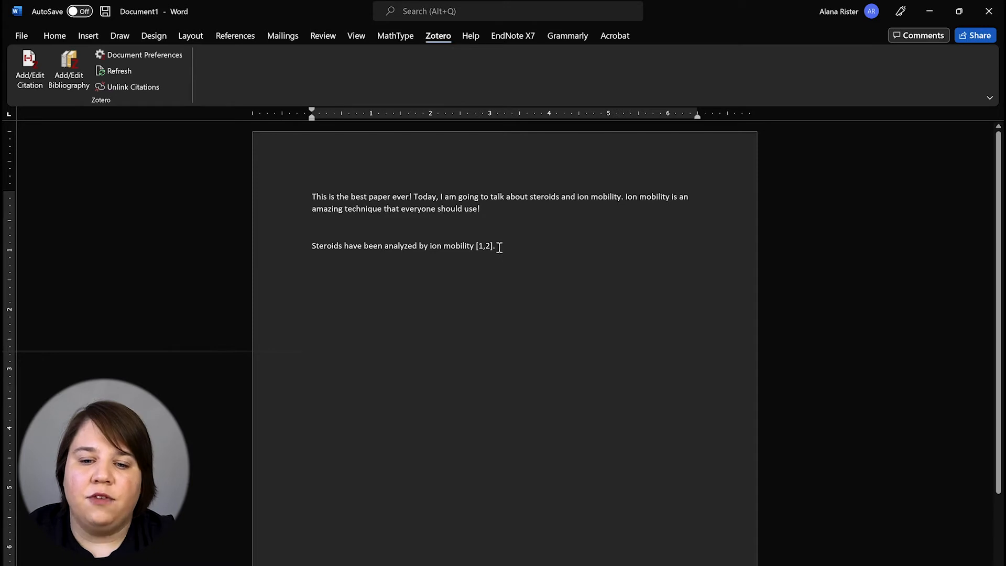
# Set the citation style in the document preferences to American Chemical Society.
pyautogui.click(131, 55)
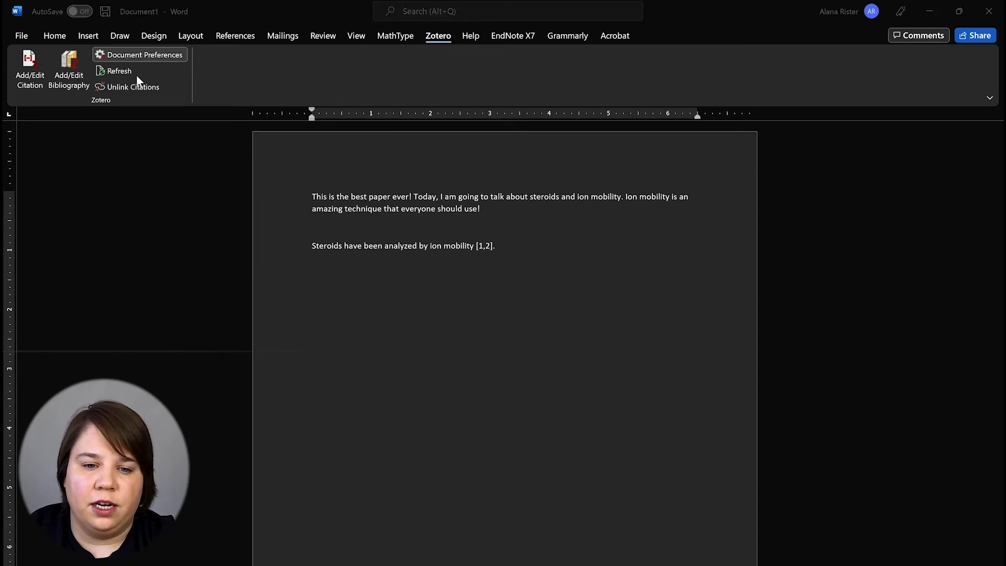
pyautogui.scroll(2, 414, 198)
pyautogui.click(395, 158)
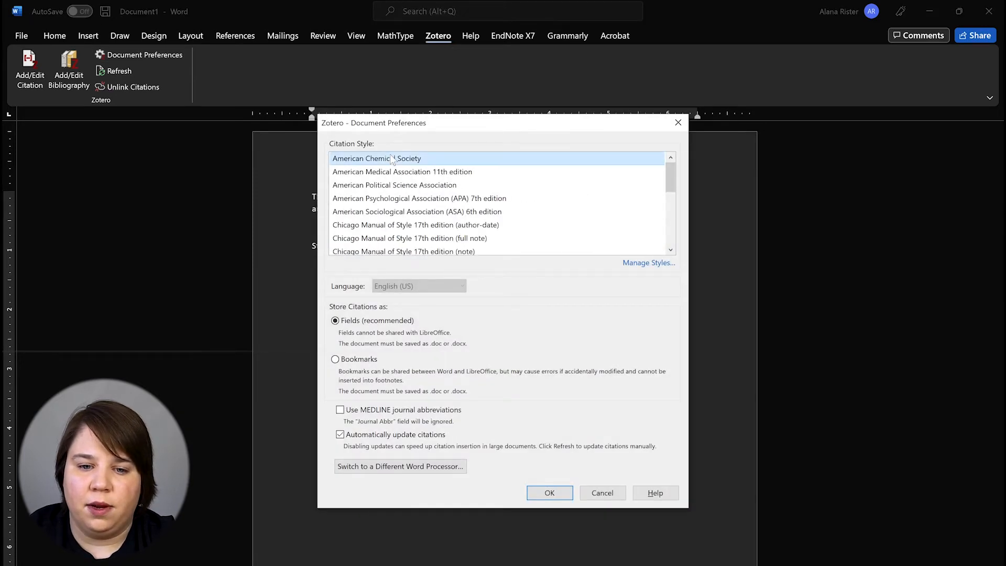
pyautogui.click(549, 493)
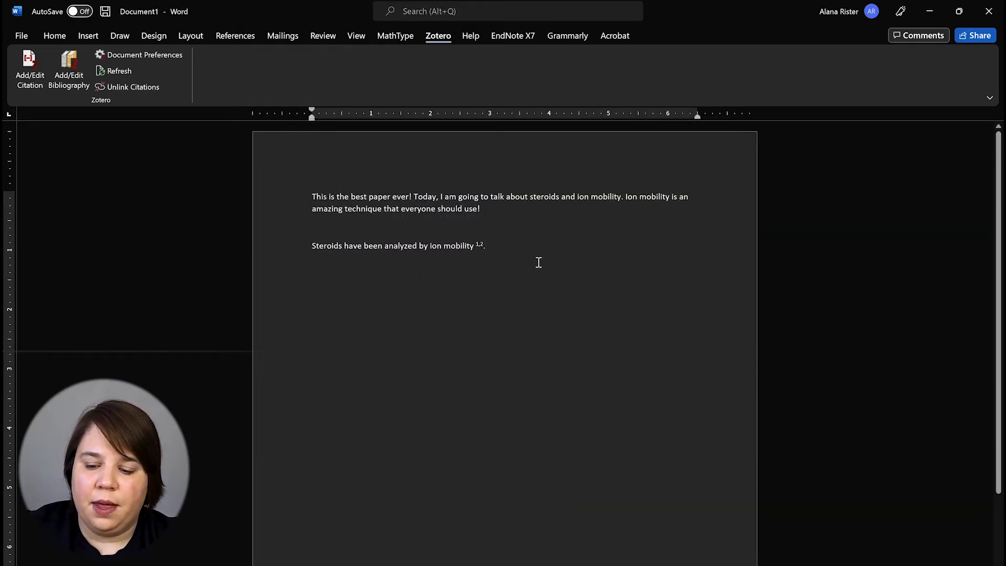
# Move the full stop of the steroids sentence in front of its superscript citation, leaving no space between them.
pyautogui.press('BackSpace')
pyautogui.write('.')
pyautogui.click(495, 329)
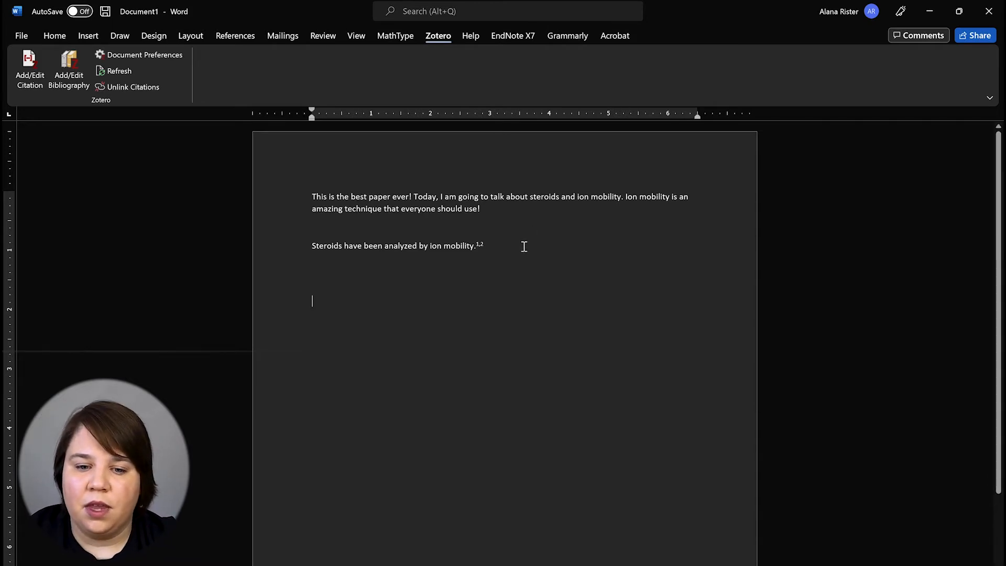
pyautogui.moveTo(481, 246); pyautogui.dragTo(301, 243)
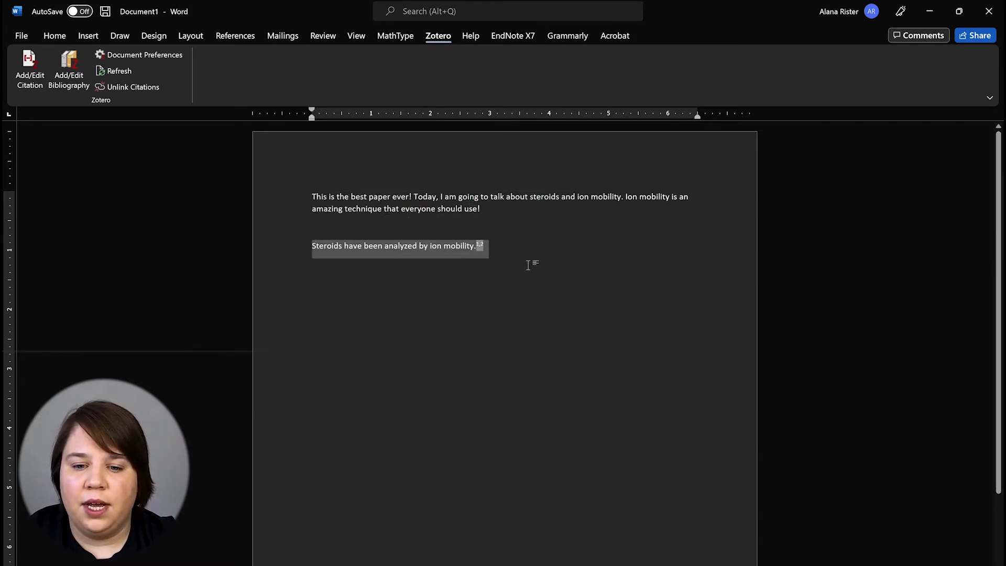
pyautogui.click(528, 263)
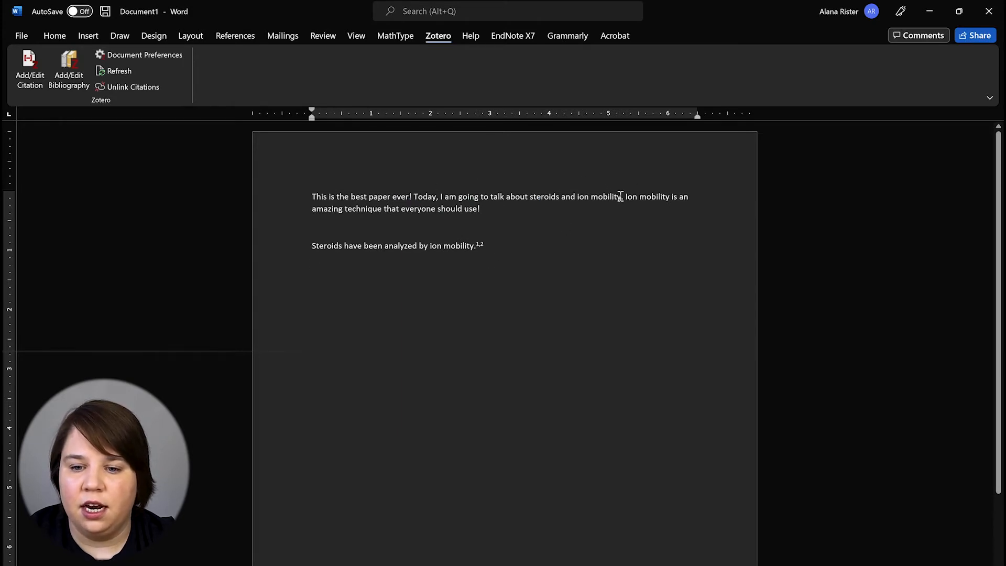
# Insert a Zotero citation for the 2009 article "Application of FAIMS to anabolic androgenic steroids in sport drug testing" after "steroids and ion mobility" in the first paragraph.
pyautogui.click(622, 197)
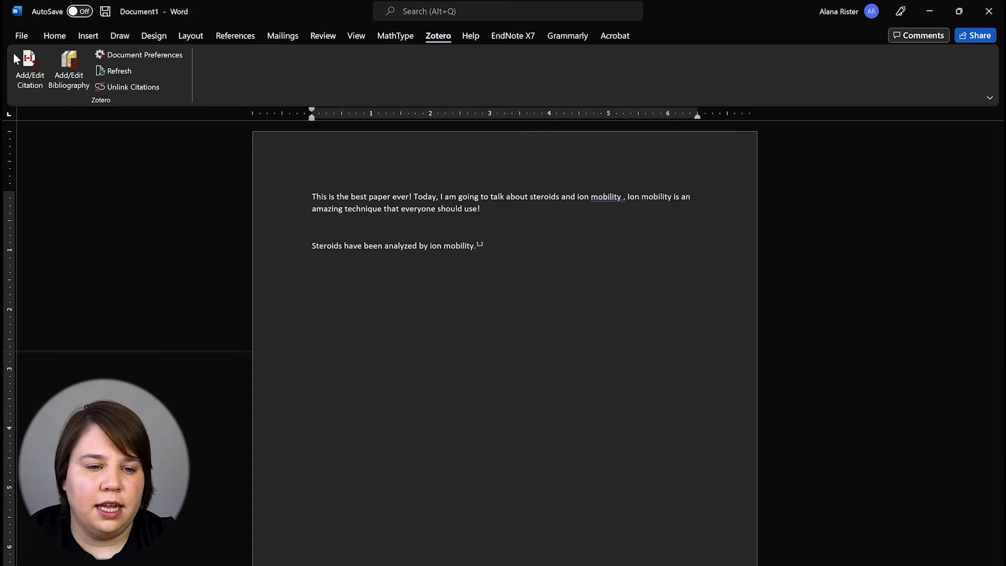
pyautogui.click(30, 68)
pyautogui.write('FAIMS')
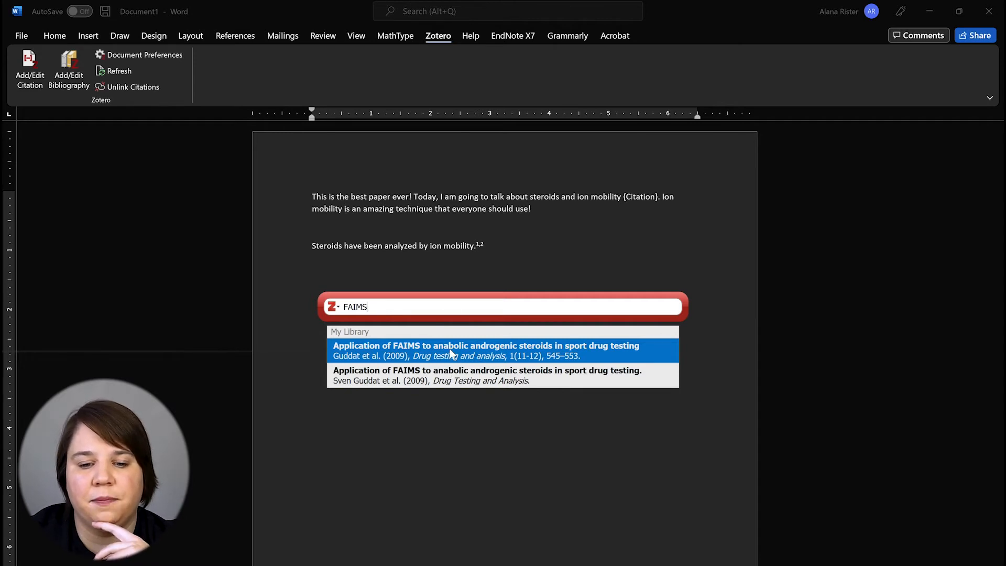
pyautogui.click(449, 353)
pyautogui.press('Return')
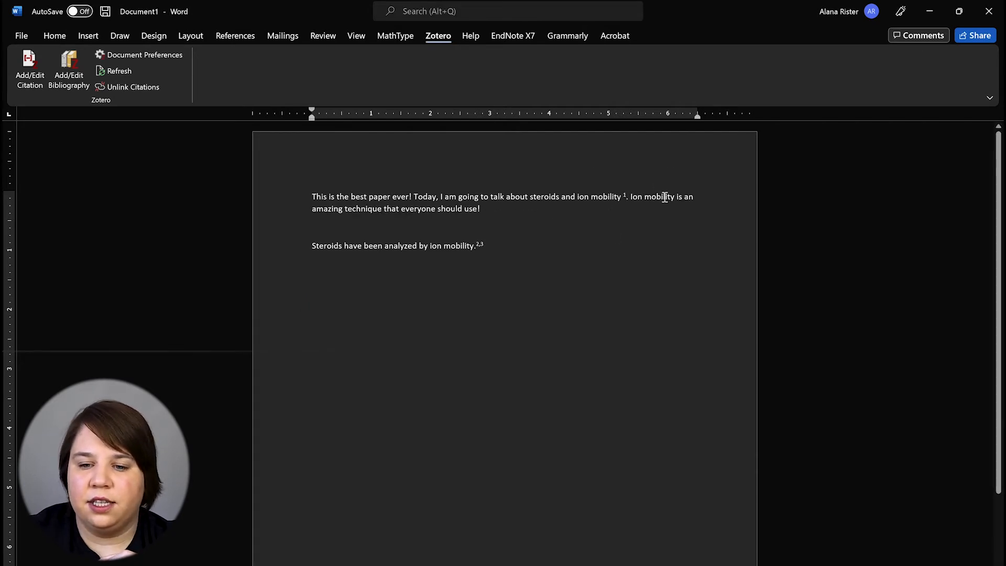
# Move the full stop in front of the first paragraph's superscript citation and remove the extra space.
pyautogui.press('BackSpace')
pyautogui.press('Left')
pyautogui.press('BackSpace')
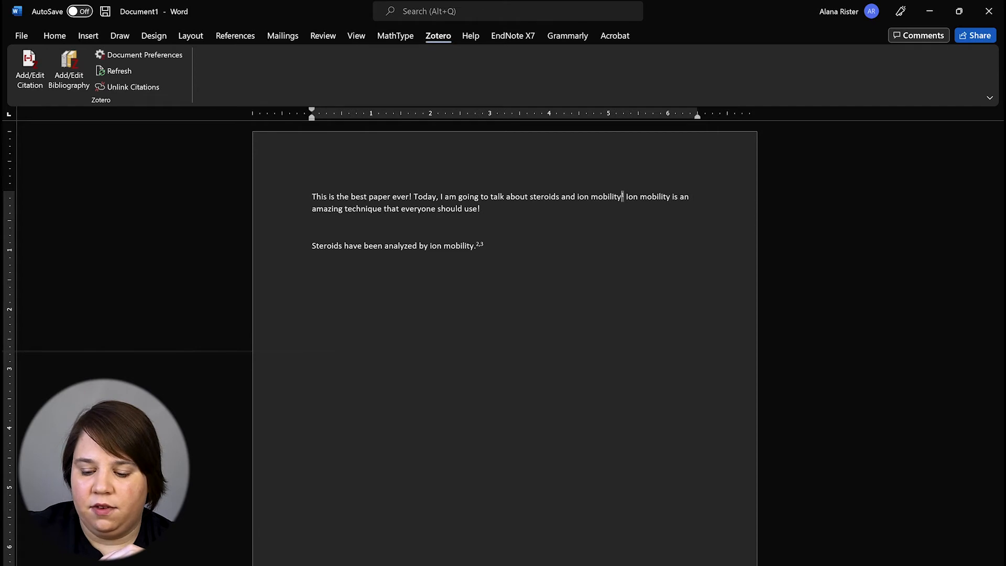
pyautogui.write('.')
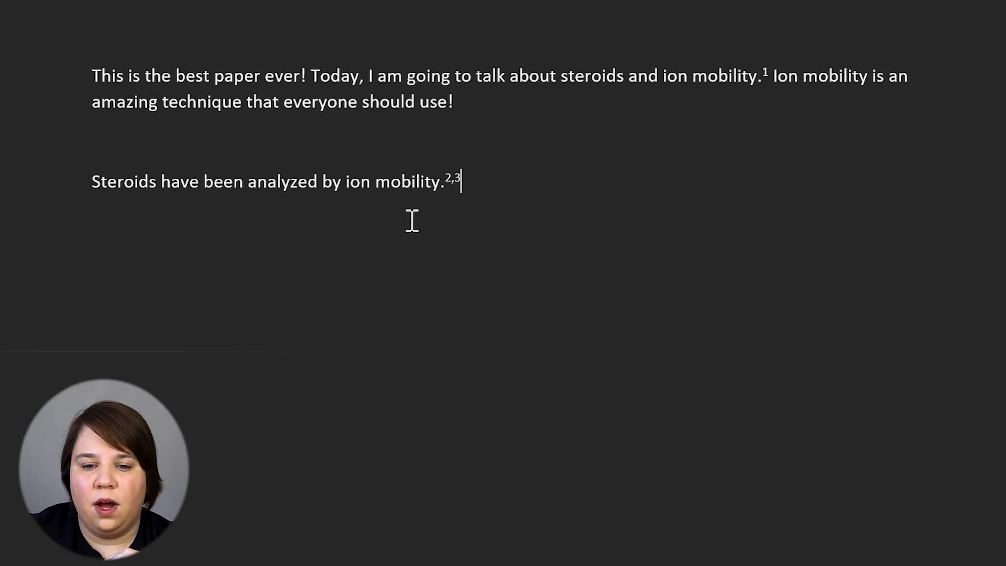
pyautogui.moveTo(447, 177); pyautogui.dragTo(508, 195)
pyautogui.click(641, 357)
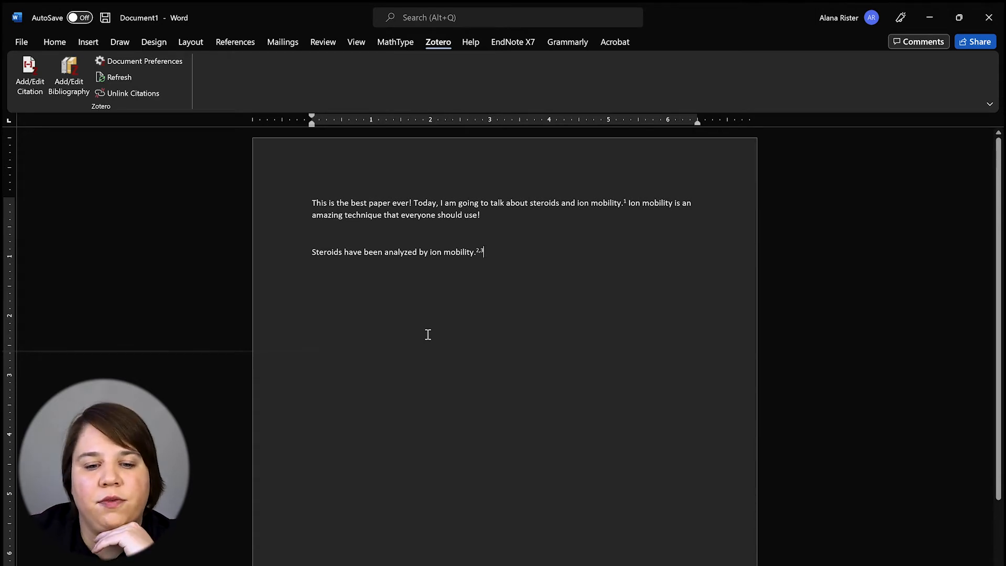
pyautogui.scroll(-5, 427, 334)
pyautogui.scroll(5, 428, 335)
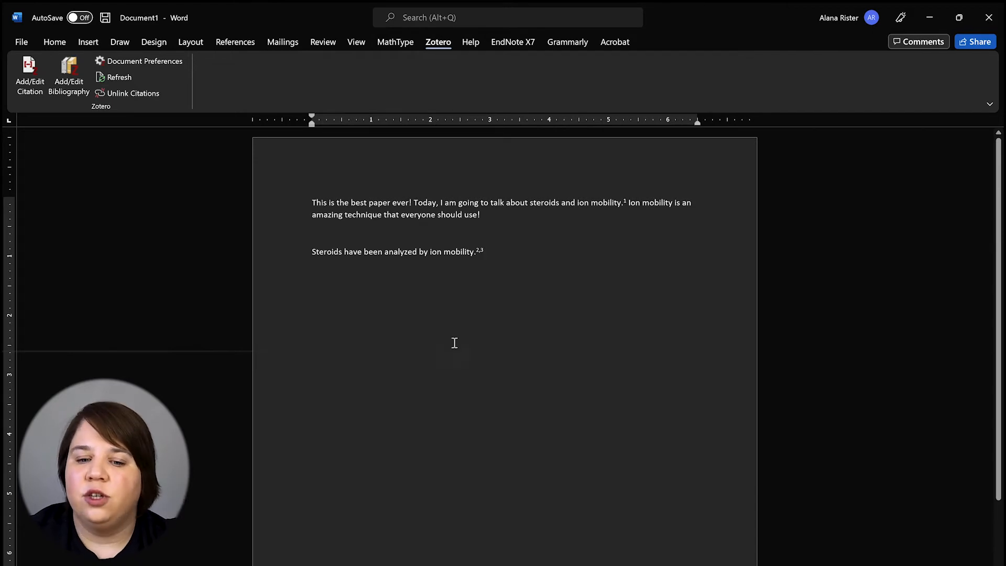
# Add a "References" heading several lines below the text and insert the Zotero bibliography beneath it.
pyautogui.press('Return')
pyautogui.press('Return')
pyautogui.press('Return')
pyautogui.press('Return')
pyautogui.press('Return')
pyautogui.press('Return')
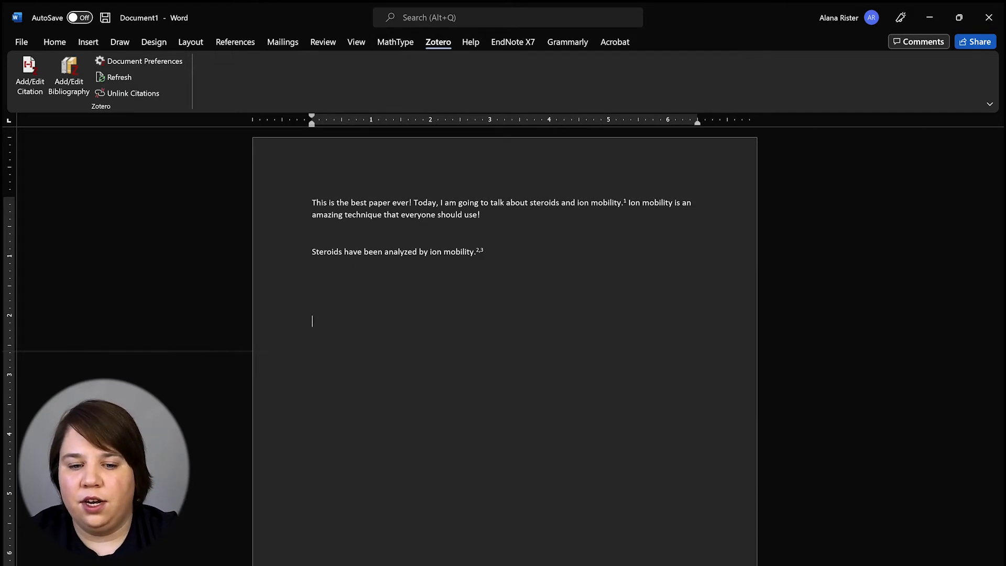
pyautogui.write('Referen')
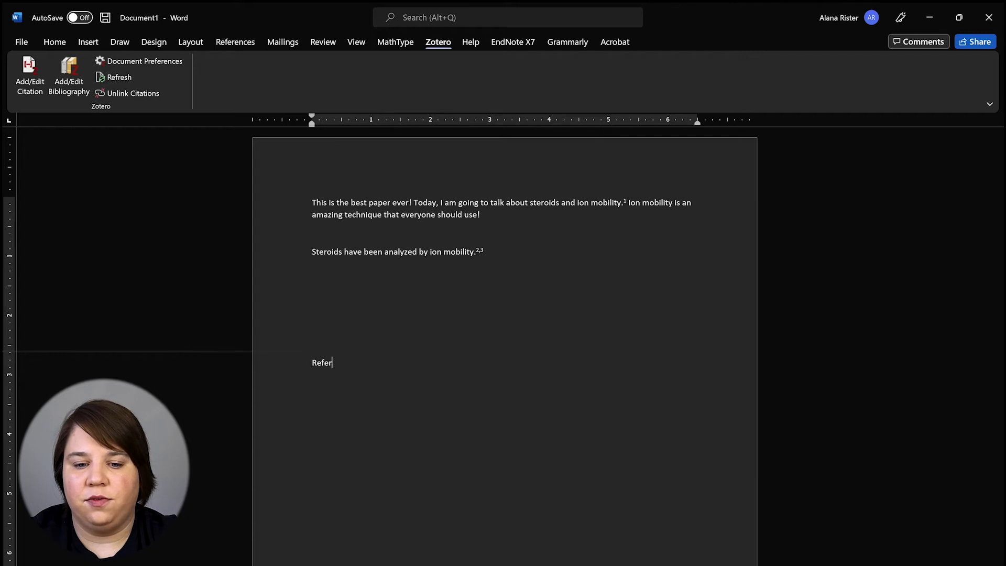
pyautogui.press('BackSpace')
pyautogui.press('BackSpace')
pyautogui.write('ences')
pyautogui.press('Return')
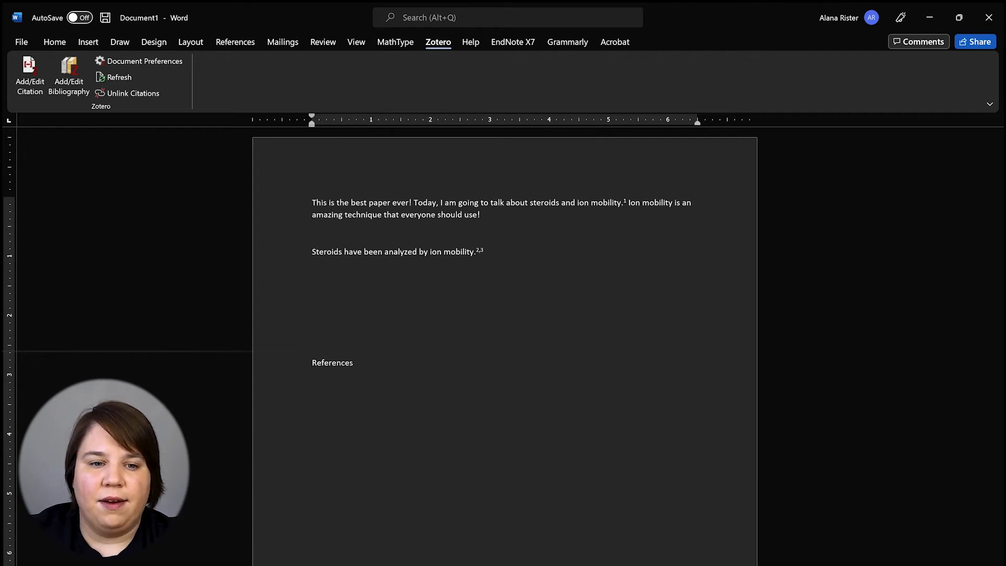
pyautogui.click(64, 73)
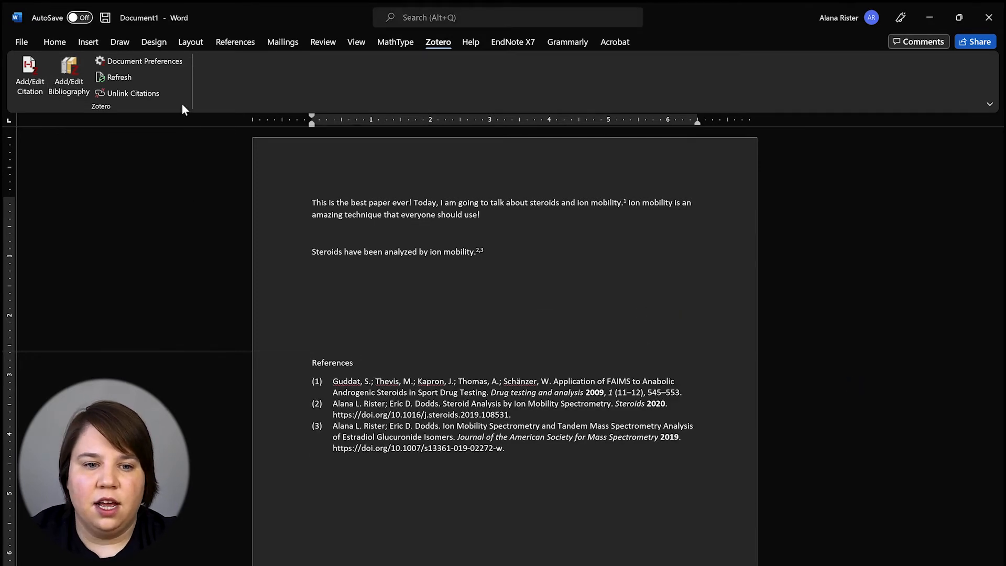
# Change the document's Zotero citation style to Steroids.
pyautogui.click(151, 61)
pyautogui.scroll(-3, 336, 230)
pyautogui.click(346, 231)
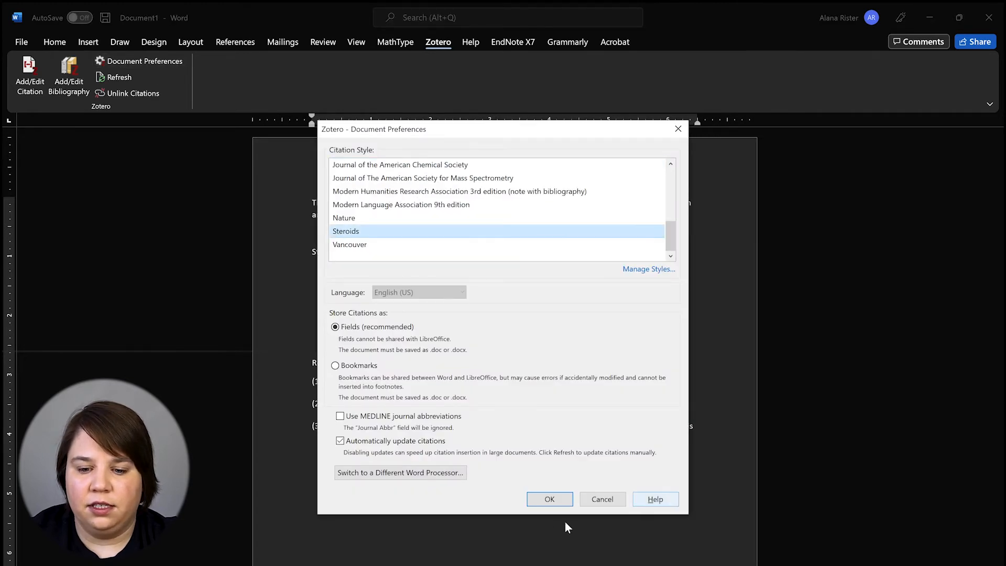
pyautogui.click(550, 498)
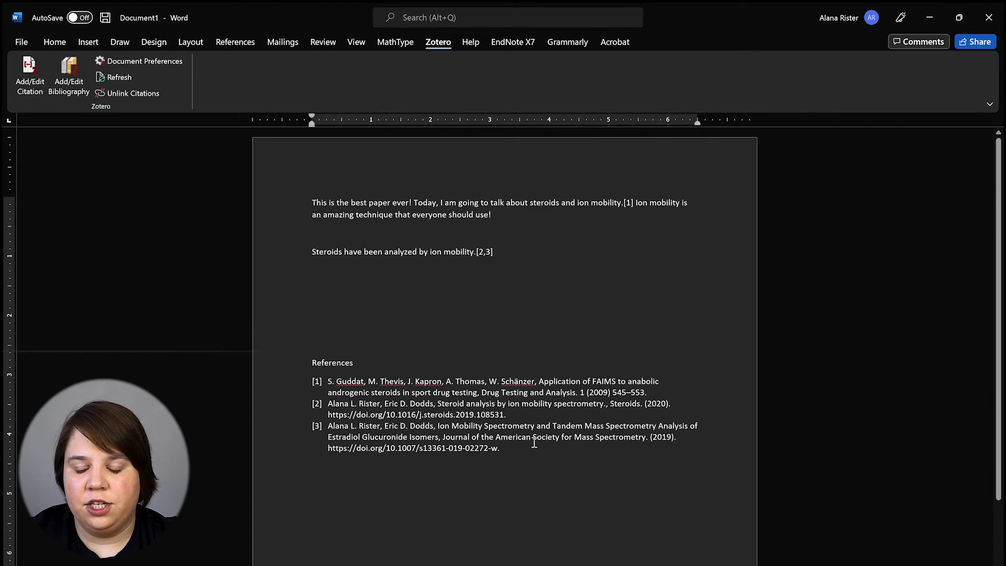
# Set the line spacing of the three bibliography entries to 2.0.
pyautogui.moveTo(519, 451); pyautogui.dragTo(303, 384)
pyautogui.click(54, 42)
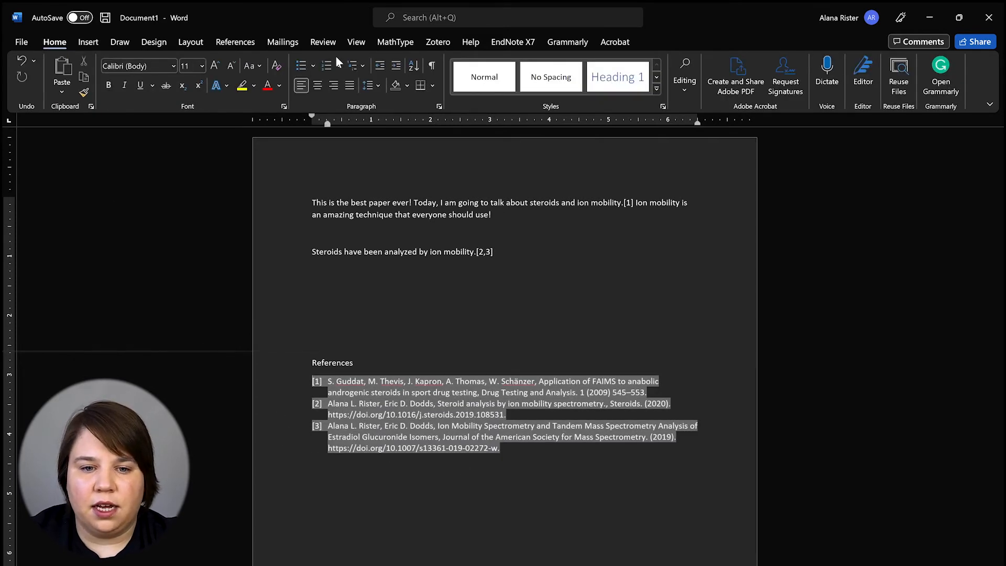
pyautogui.click(381, 88)
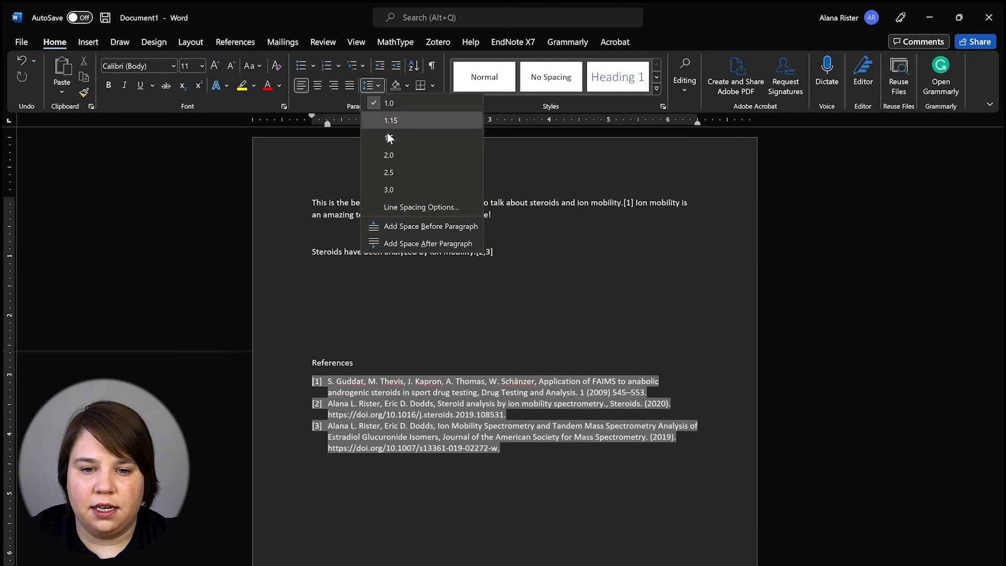
pyautogui.click(395, 161)
pyautogui.click(451, 381)
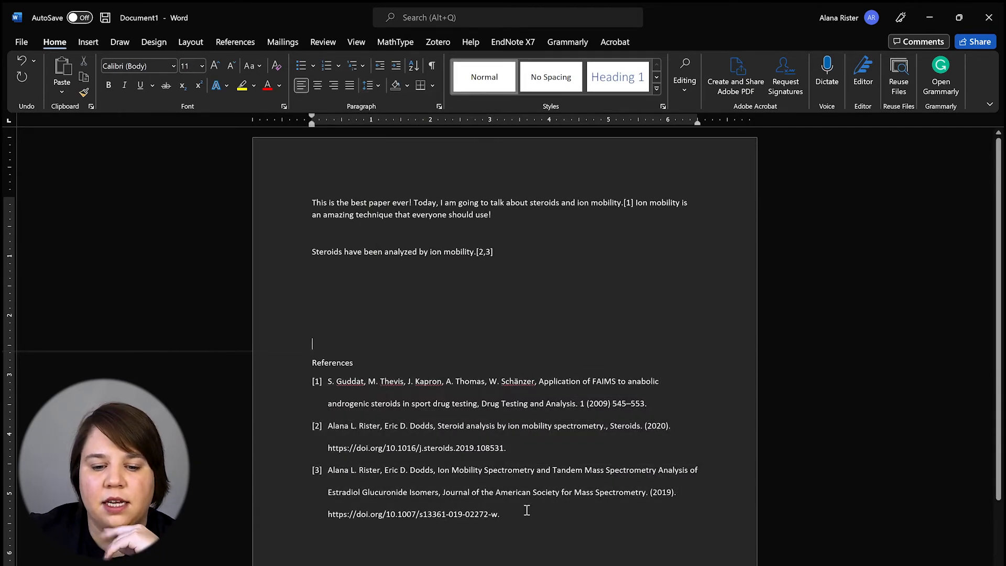
# Narrow the gap between the bracketed reference numbers and the entry text for all bibliography entries.
pyautogui.moveTo(518, 522); pyautogui.dragTo(298, 385)
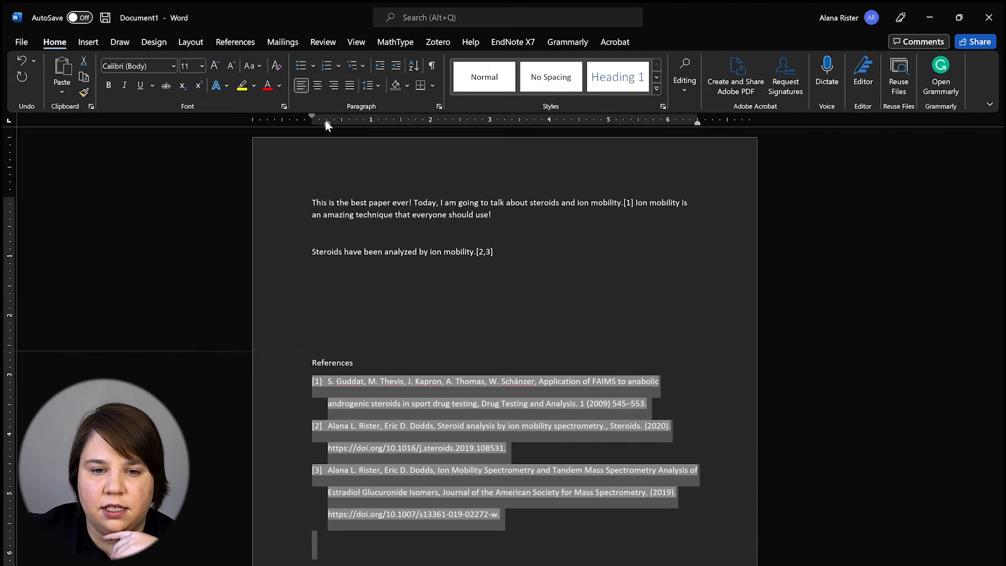
pyautogui.moveTo(328, 126)
pyautogui.mouseDown()
pyautogui.moveTo(306, 124)
pyautogui.moveTo(360, 127)
pyautogui.moveTo(308, 125)
pyautogui.moveTo(321, 124)
pyautogui.mouseUp()
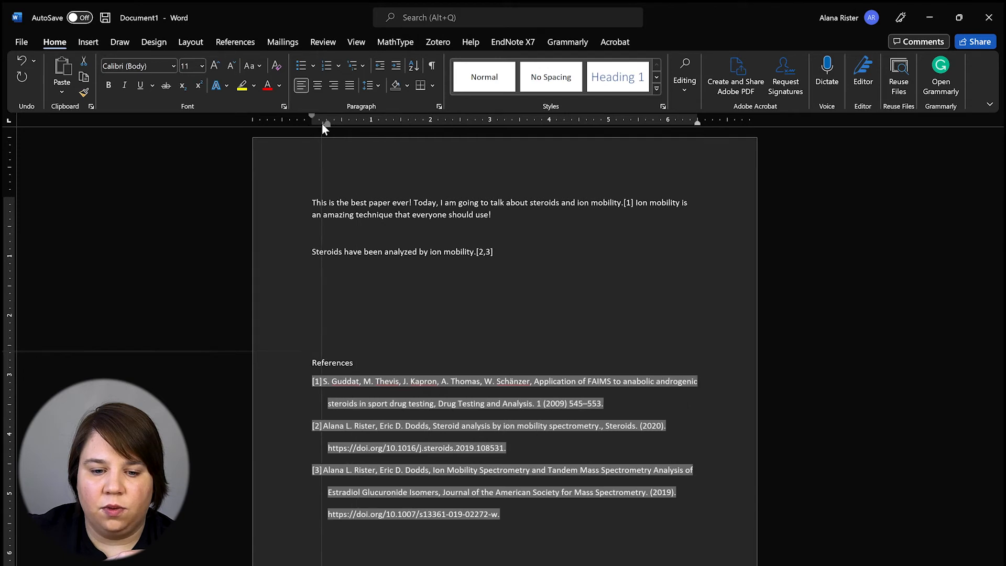
pyautogui.click(406, 311)
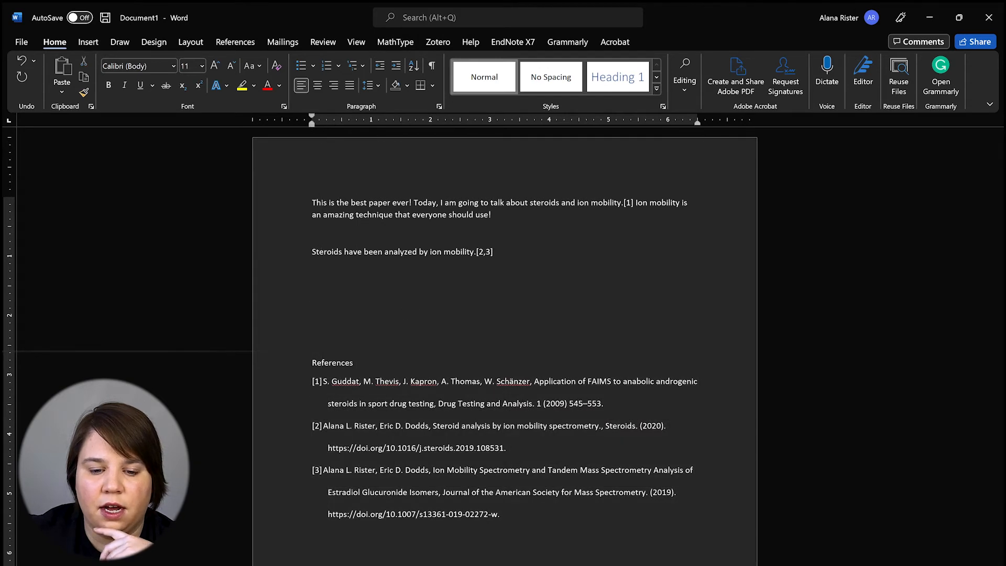
pyautogui.scroll(-3, 550, 487)
pyautogui.scroll(3, 550, 487)
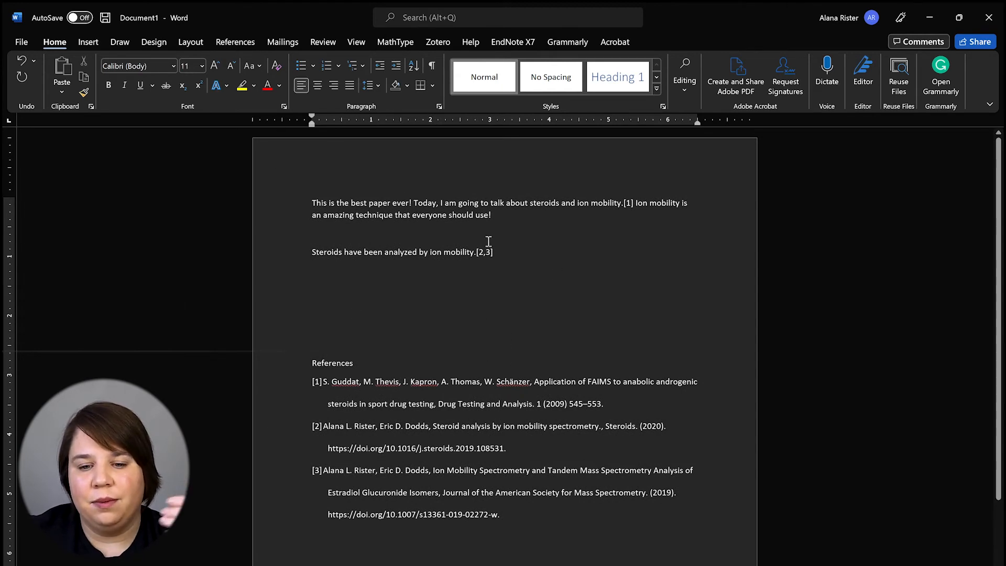
pyautogui.moveTo(634, 203)
pyautogui.mouseDown()
pyautogui.moveTo(592, 198)
pyautogui.moveTo(625, 203)
pyautogui.mouseUp()
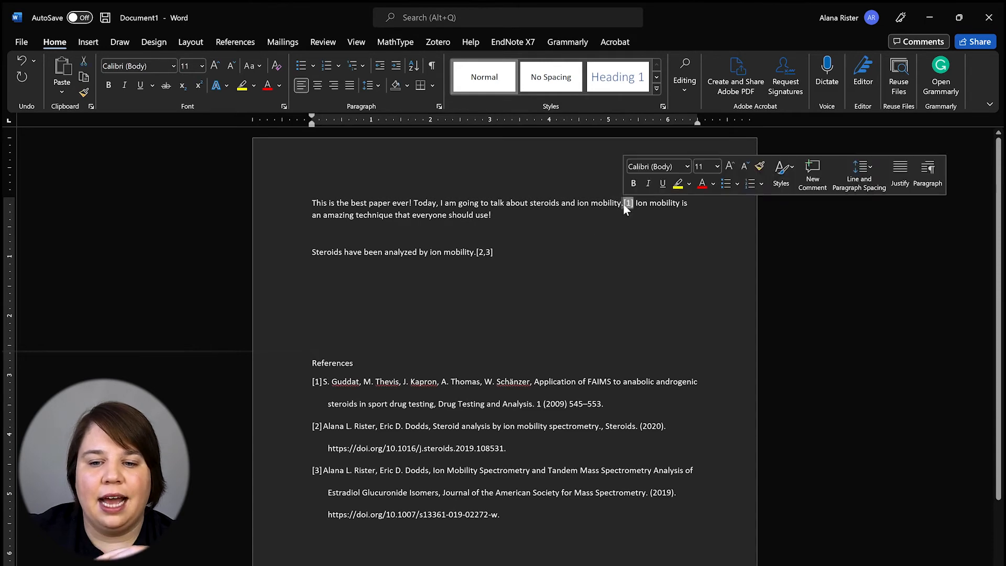
pyautogui.click(607, 291)
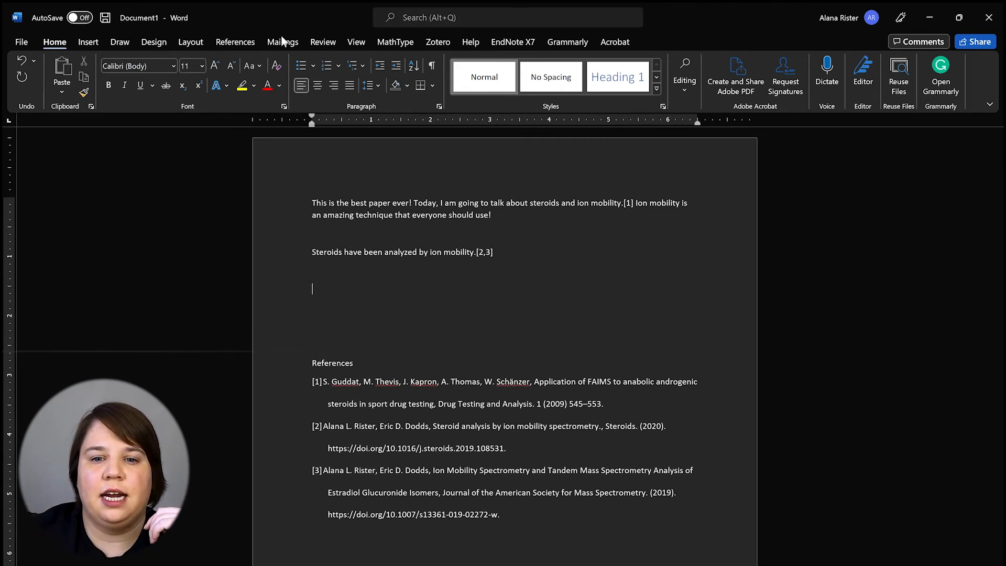
# Browse the installed citation styles in Zotero's document preferences and reapply the Steroids style.
pyautogui.click(446, 45)
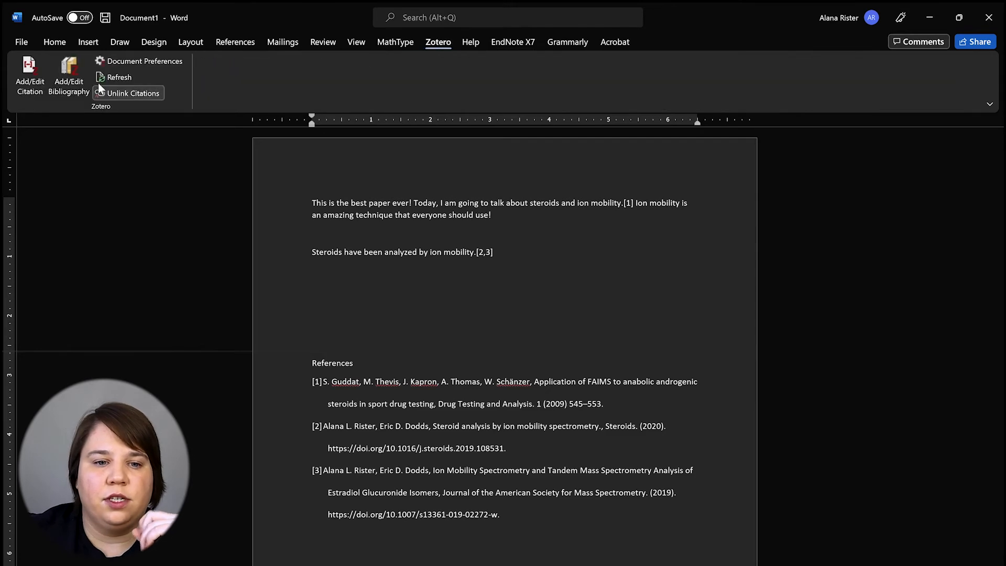
pyautogui.click(139, 59)
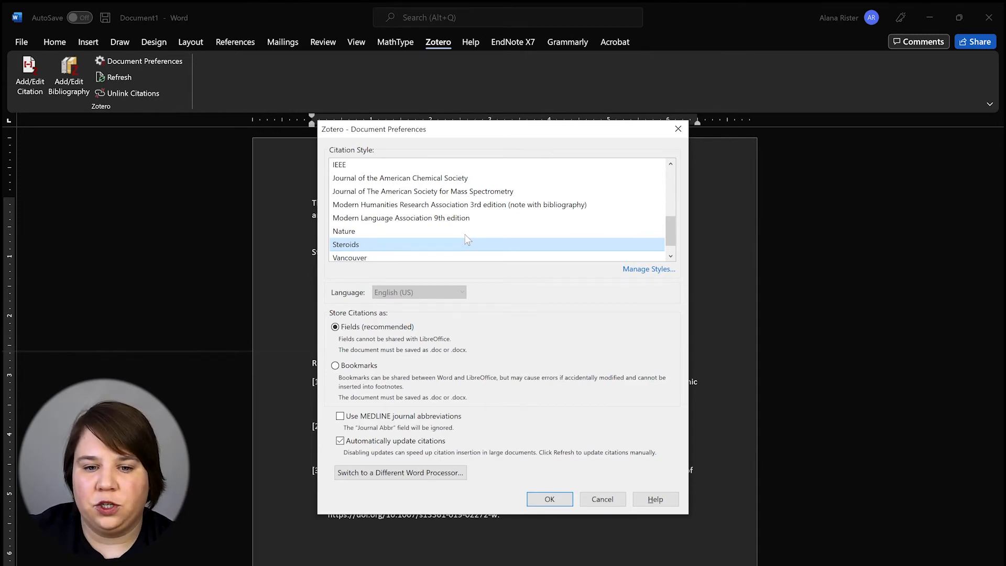
pyautogui.scroll(-1, 443, 217)
pyautogui.scroll(3, 443, 217)
pyautogui.scroll(3, 443, 218)
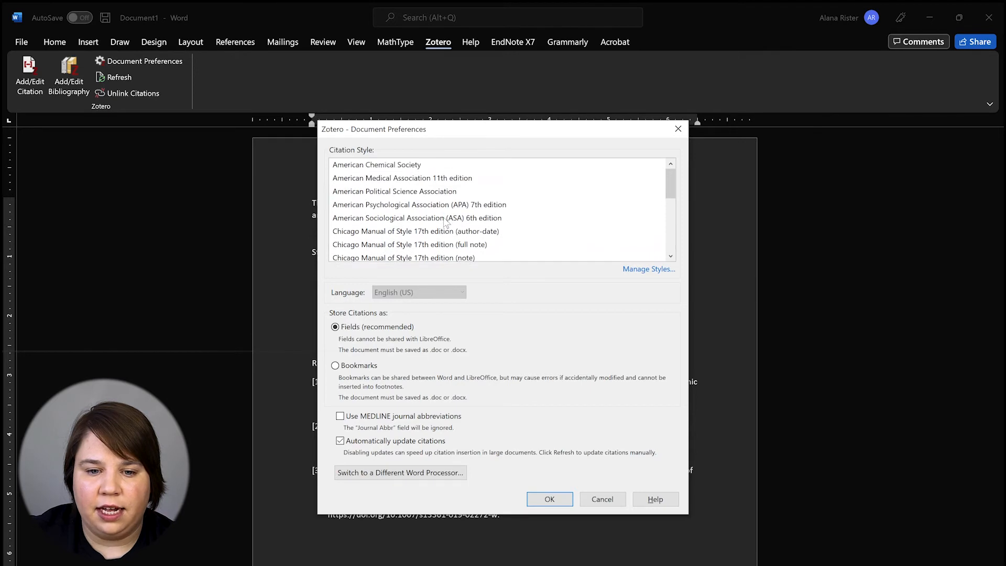
pyautogui.scroll(-3, 444, 222)
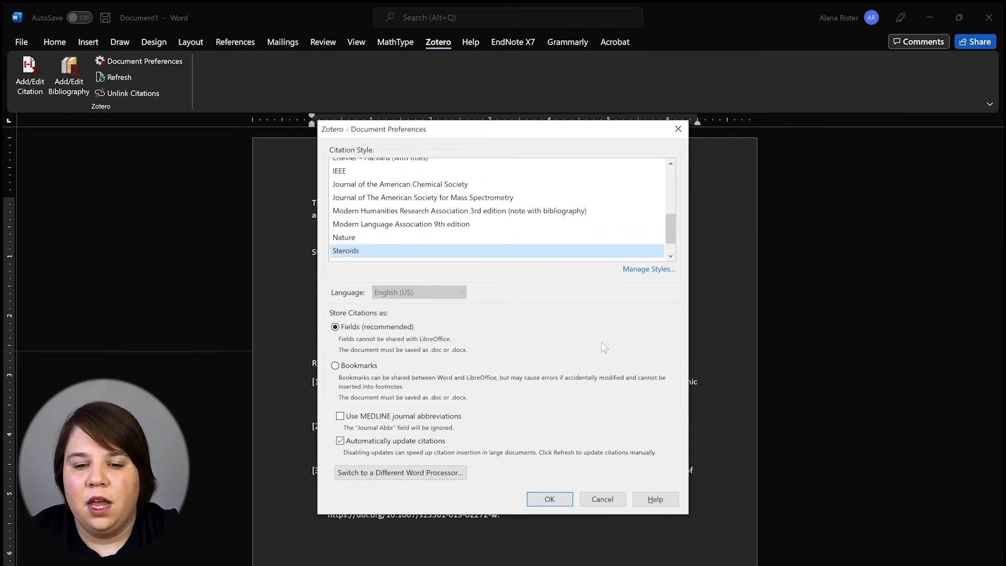
pyautogui.click(548, 499)
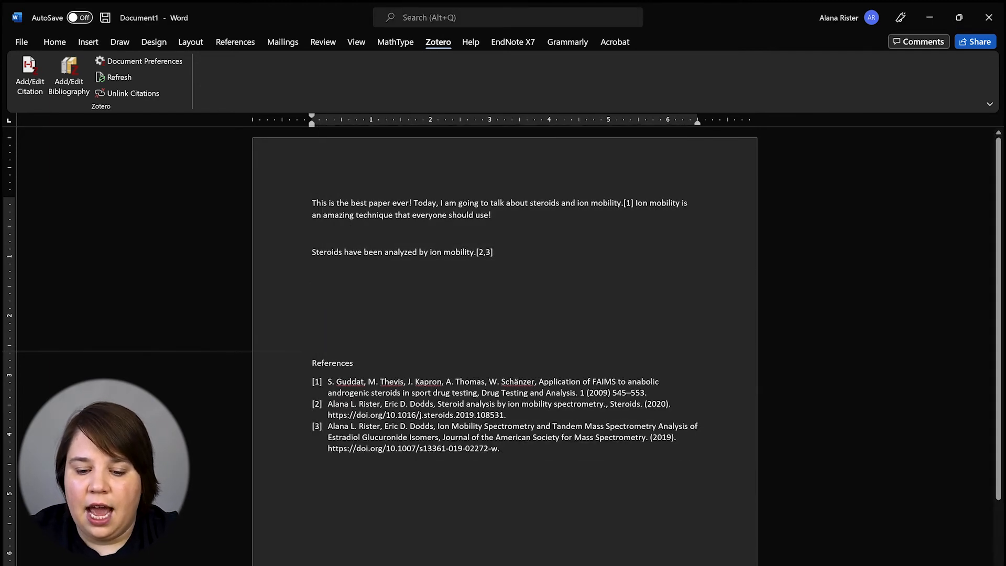
# Open a new Chrome window and go to the Zotero Style Repository at zotero.org/styles.
pyautogui.moveTo(502, 565)
pyautogui.click(435, 564)
pyautogui.rightClick(502, 565)
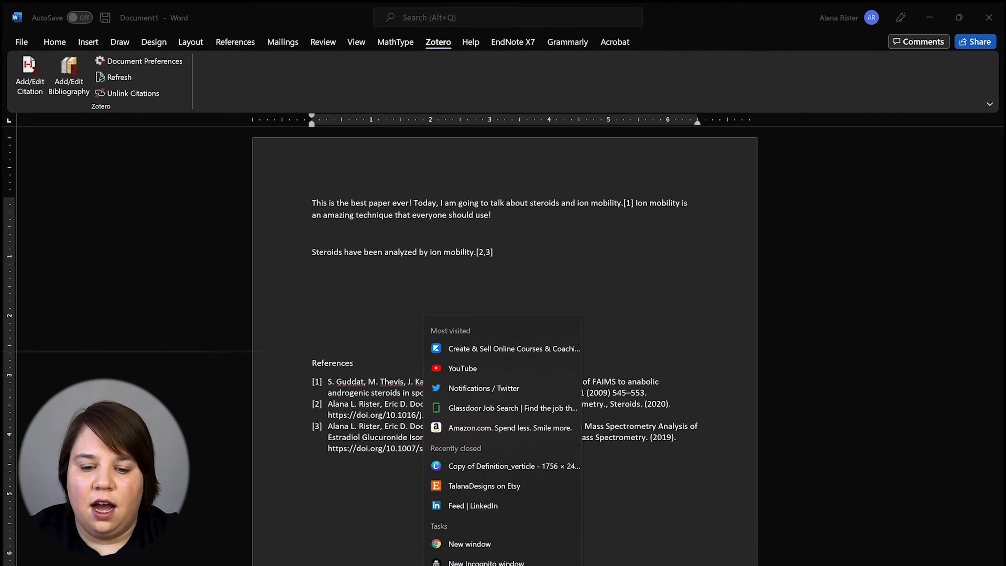
pyautogui.click(480, 543)
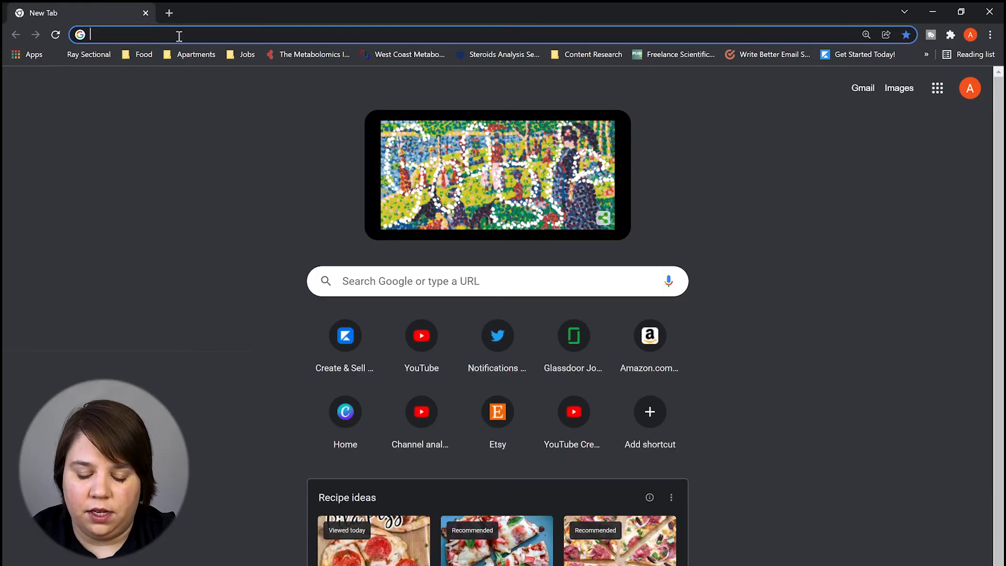
pyautogui.write('zotero.')
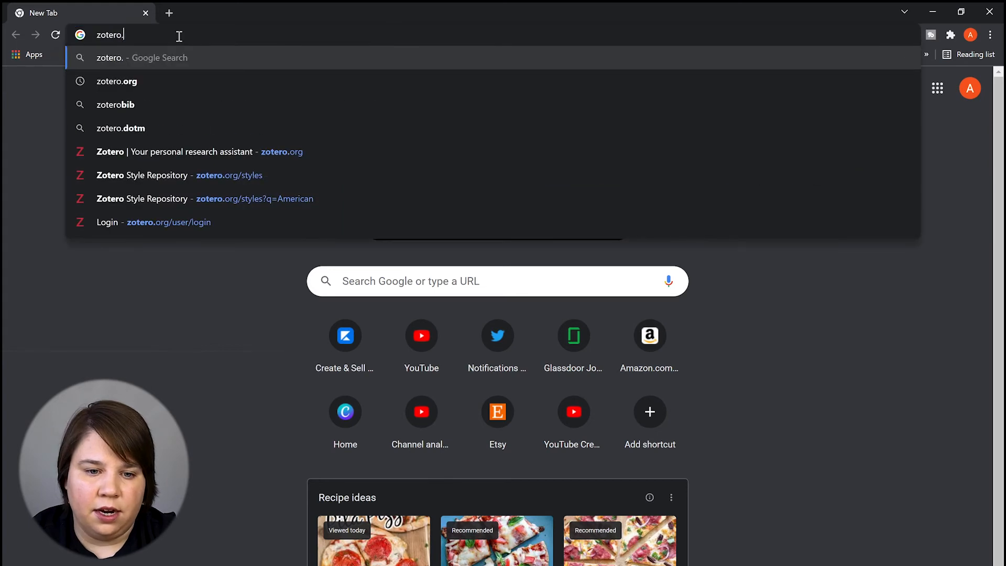
pyautogui.write('o')
pyautogui.write('rg')
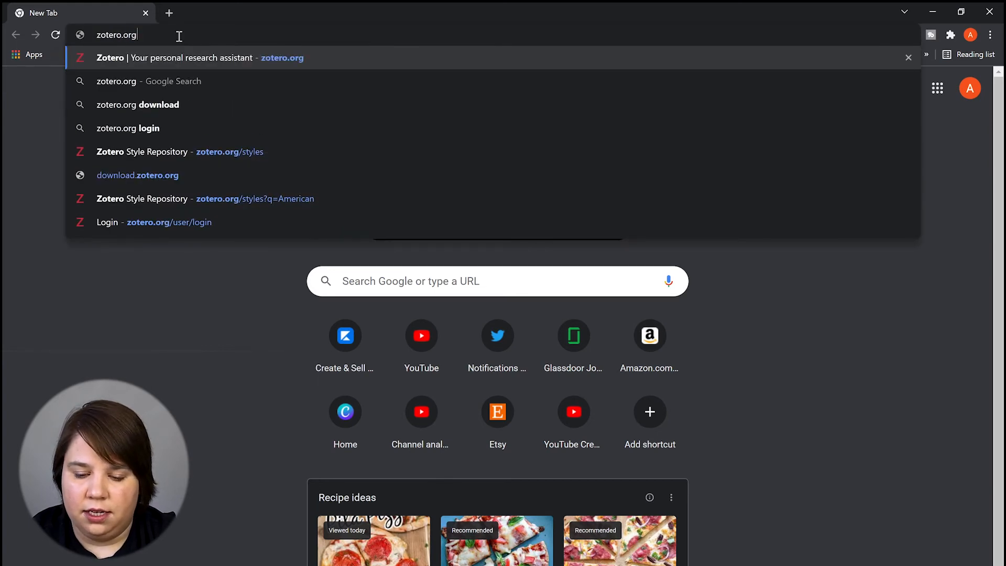
pyautogui.write('/styles')
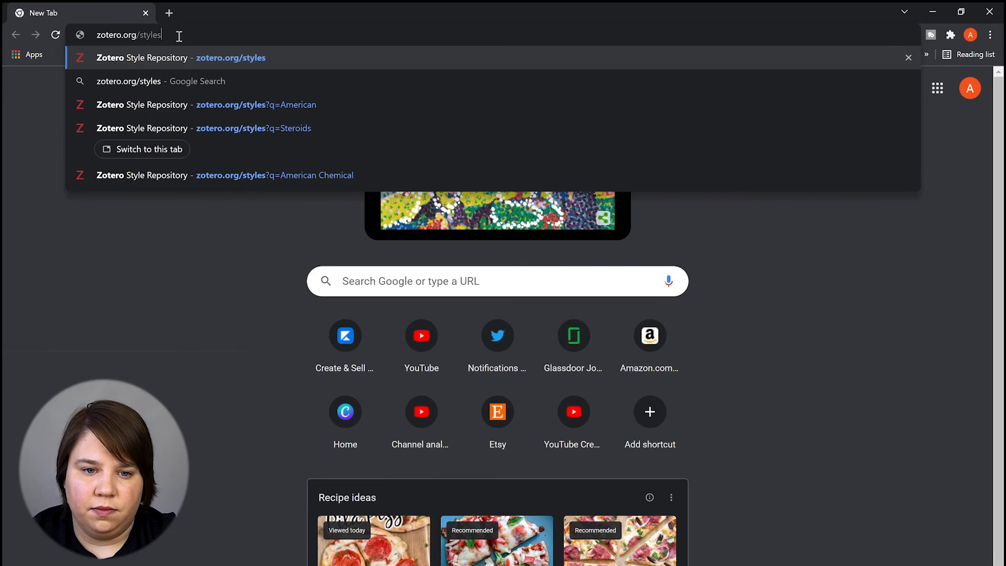
pyautogui.press('Return')
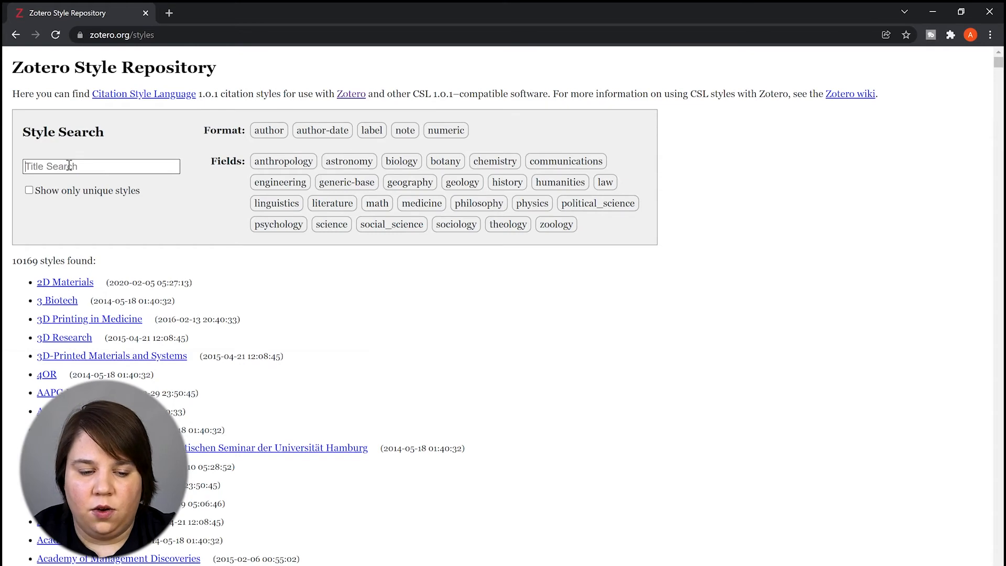
# Search the repository for "Journal of Mass" and add the International Journal of Mass Spectrometry style to Zotero.
pyautogui.write('Journal ')
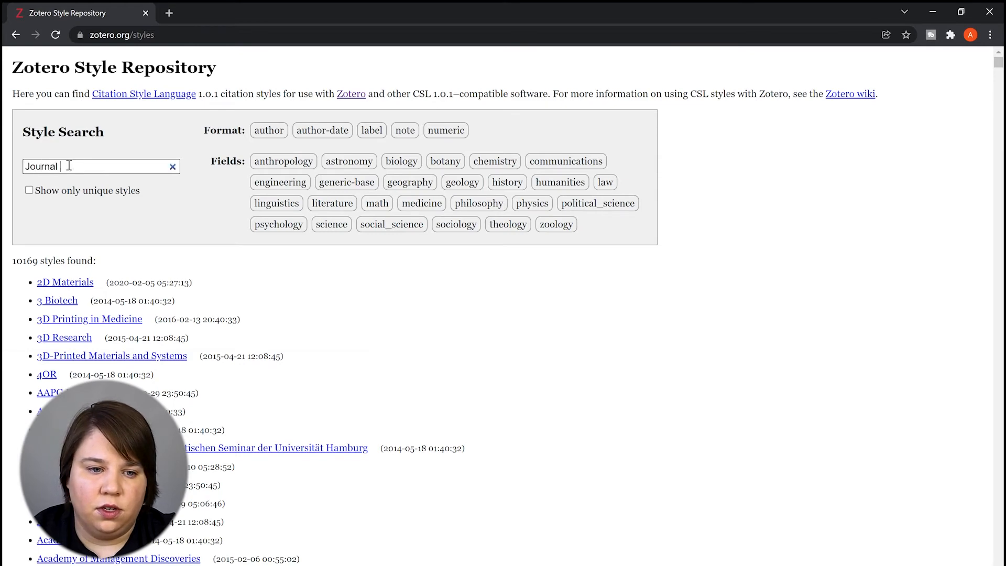
pyautogui.write('of Mass')
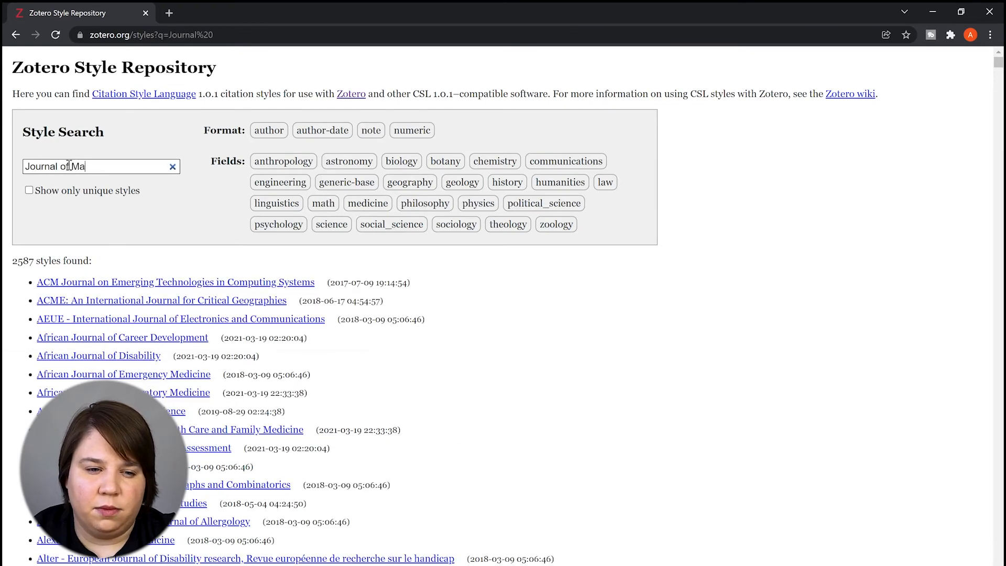
pyautogui.moveTo(176, 238)
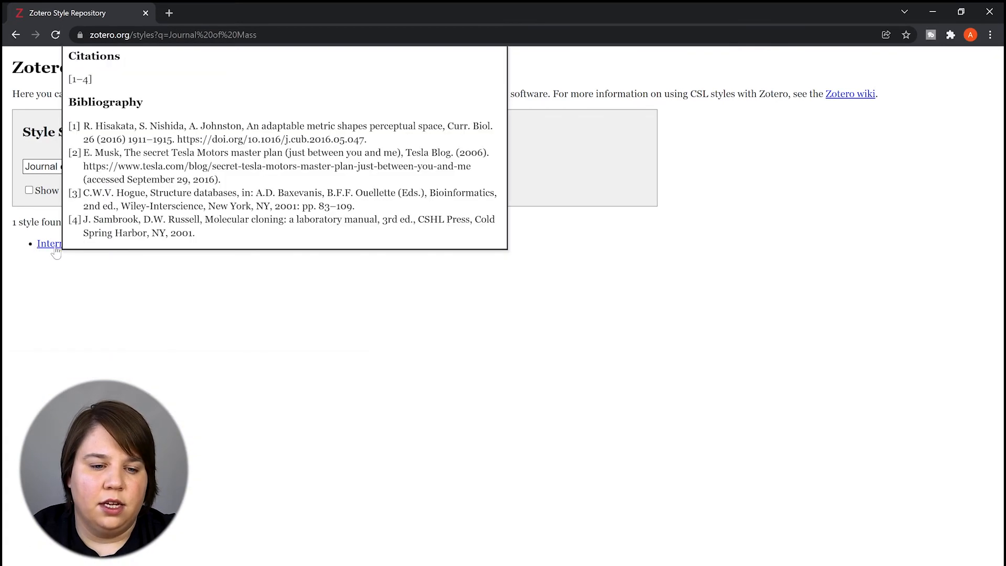
pyautogui.moveTo(193, 229); pyautogui.dragTo(113, 257)
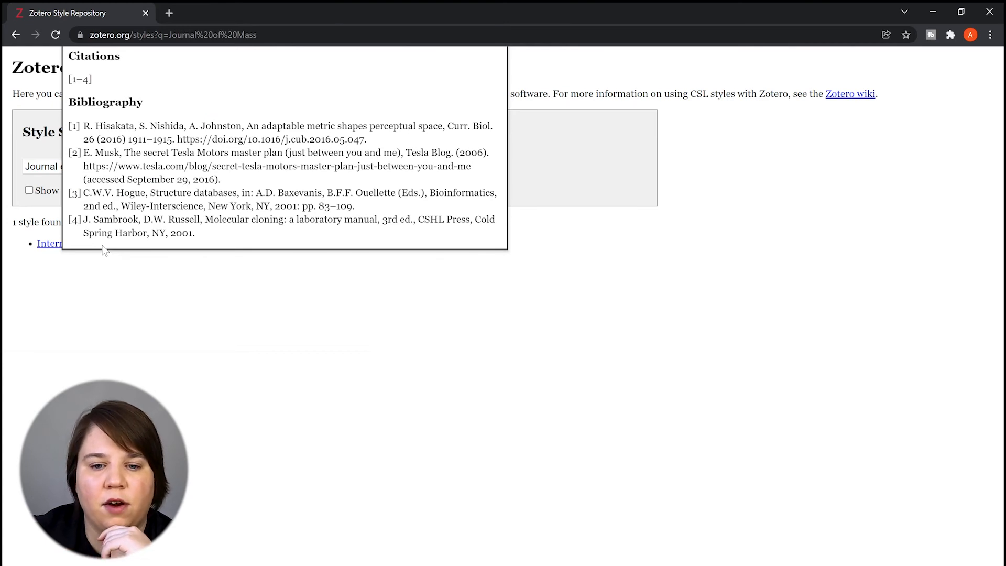
pyautogui.click(117, 319)
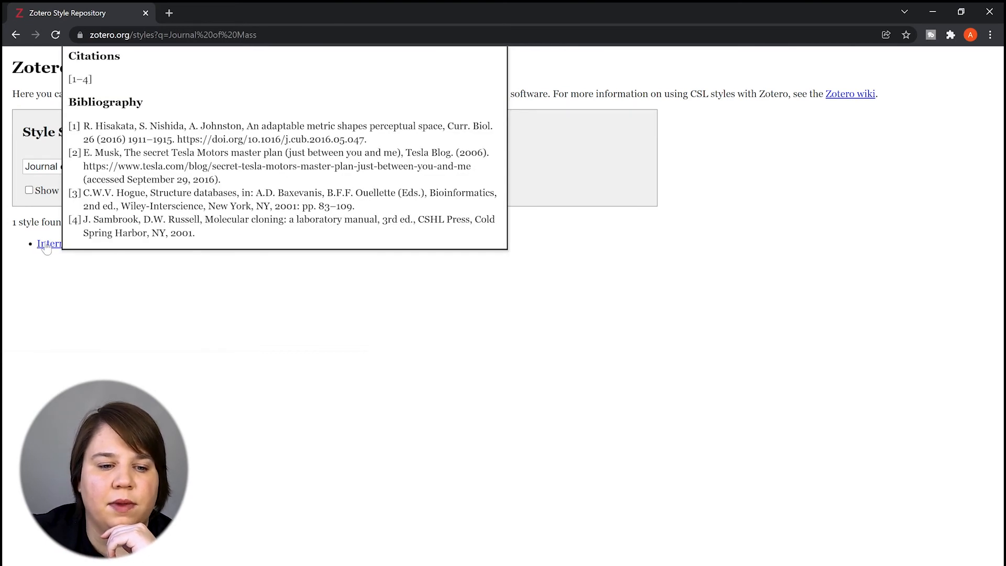
pyautogui.click(45, 245)
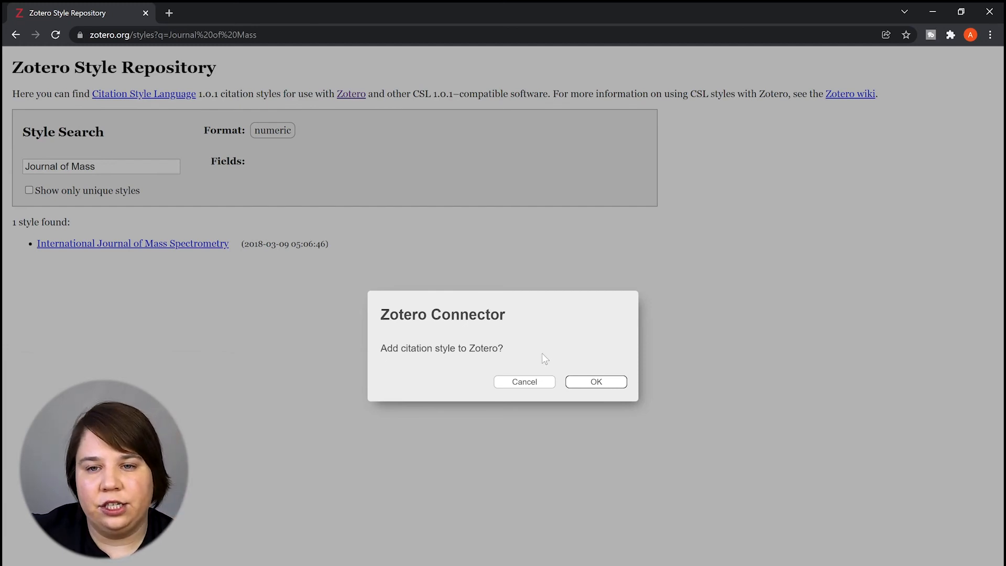
pyautogui.click(596, 383)
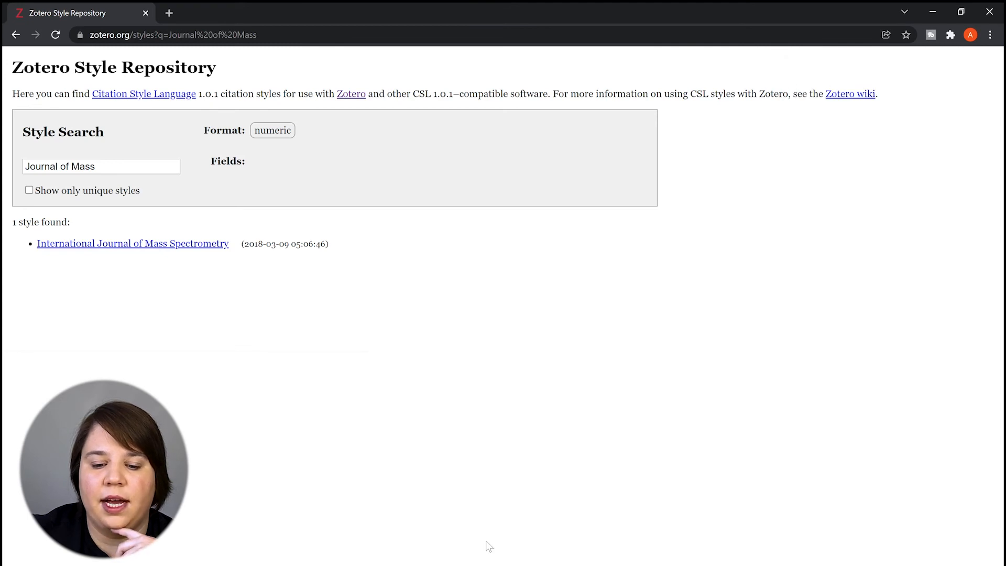
# Switch back to Word and change the document's Zotero citation style to International Journal of Mass Spectrometry.
pyautogui.hotkey('alt', 'Tab')
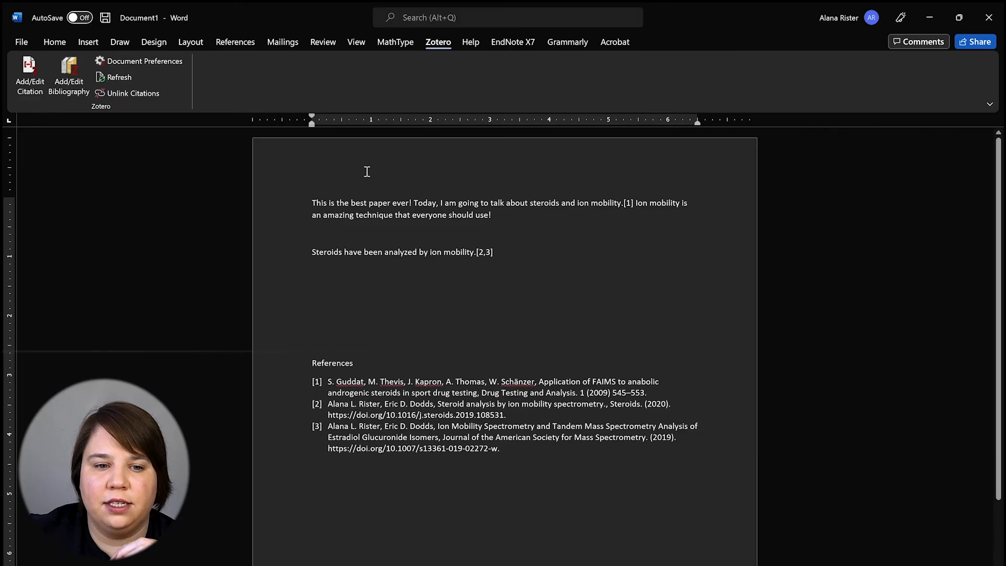
pyautogui.click(141, 61)
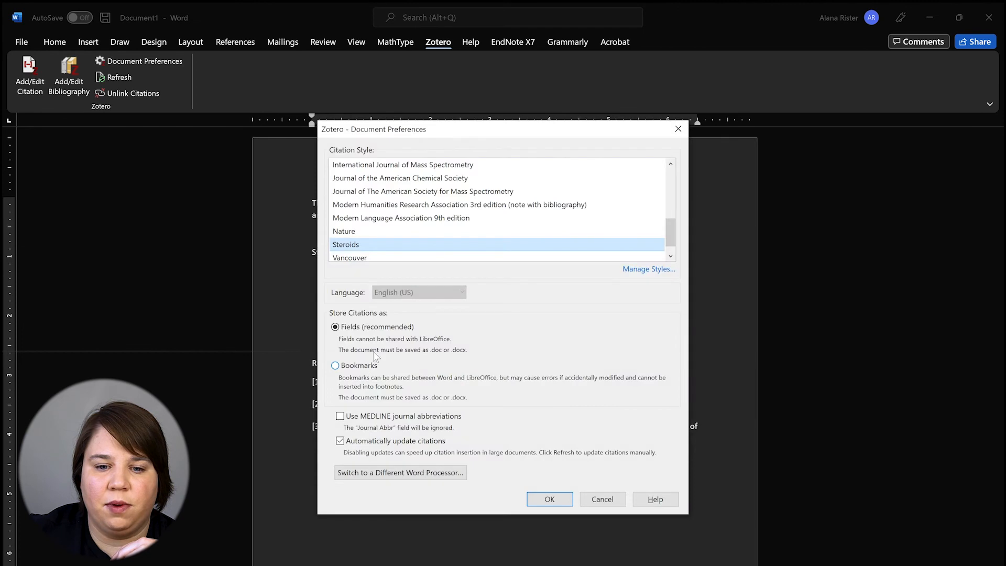
pyautogui.scroll(2, 458, 220)
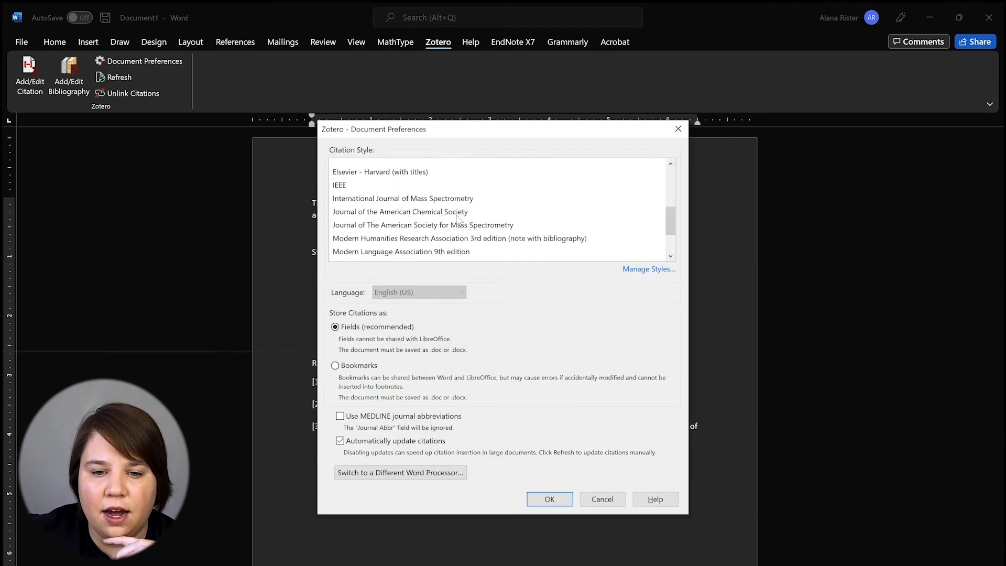
pyautogui.click(360, 209)
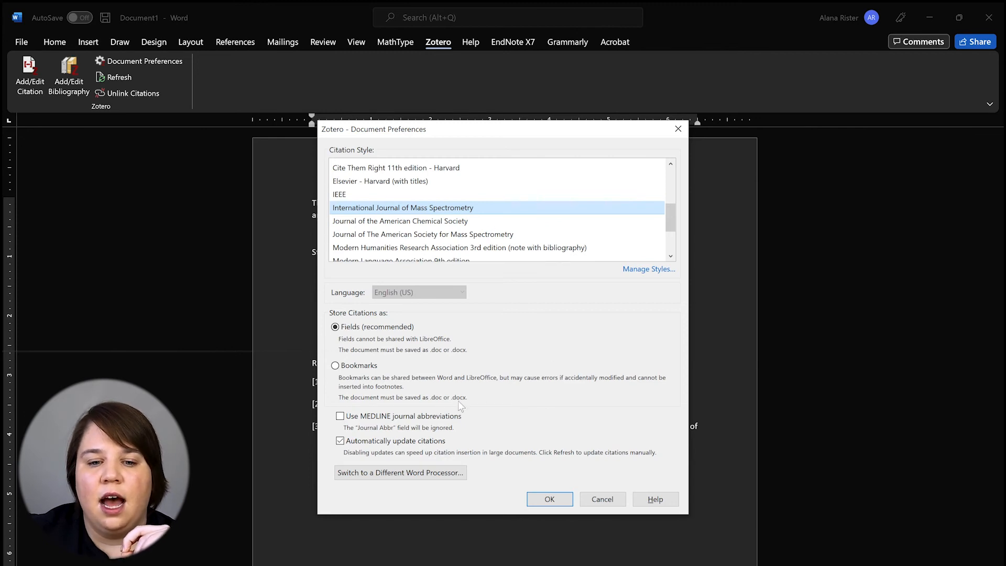
pyautogui.click(551, 499)
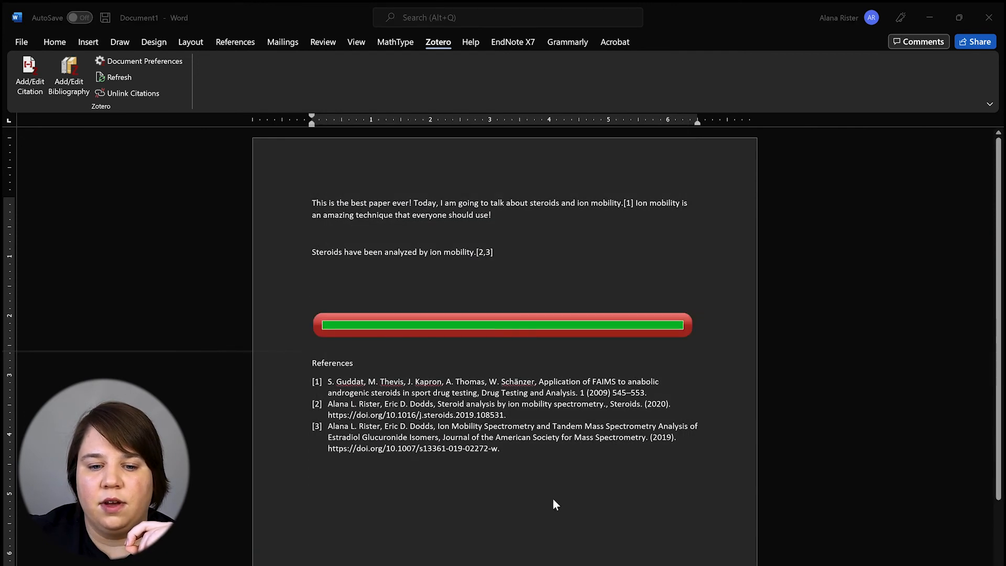